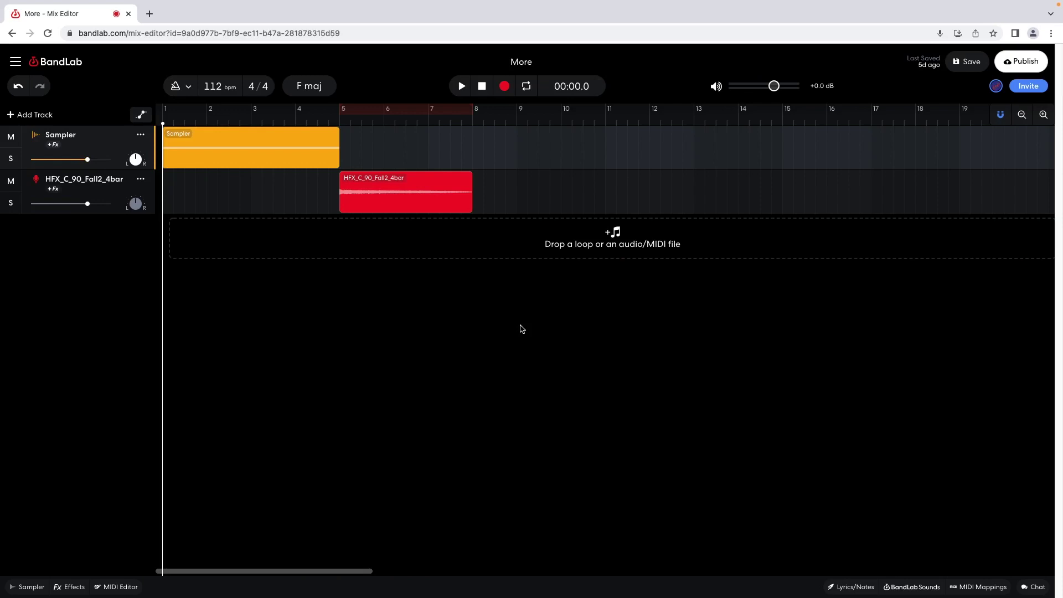
Add a new Instruments track and load the Solo Violin sound from the Strings category
{"action": "left_click", "coordinate": [31, 118]}
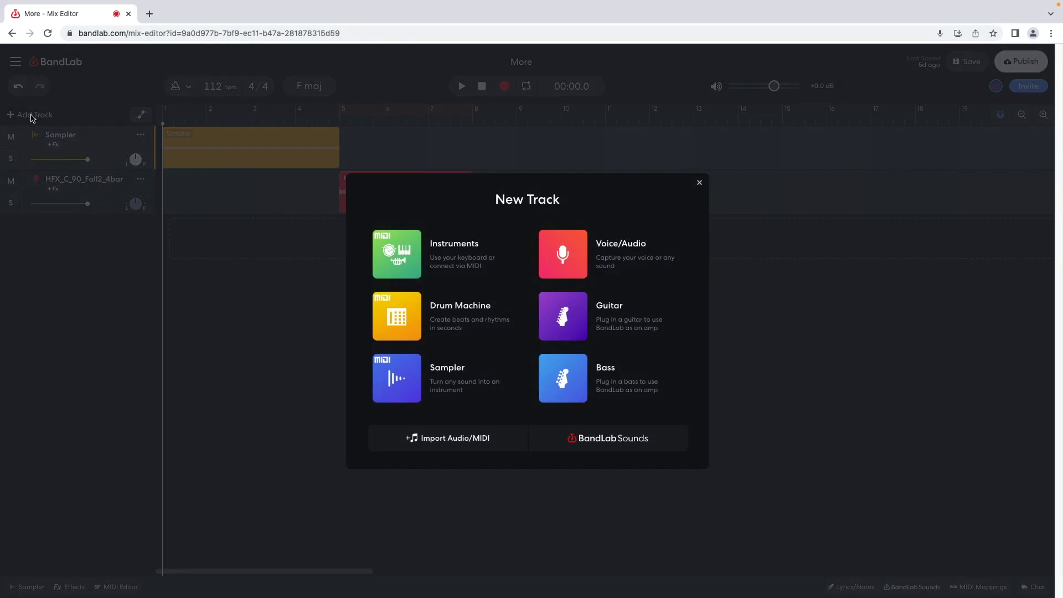
{"action": "left_click", "coordinate": [407, 248]}
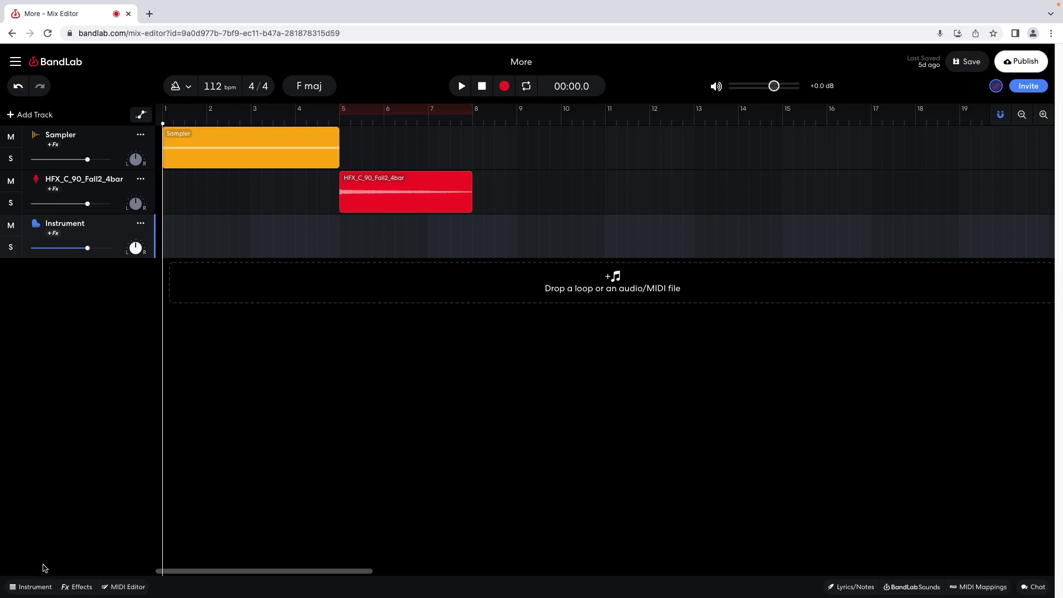
{"action": "left_click", "coordinate": [35, 587]}
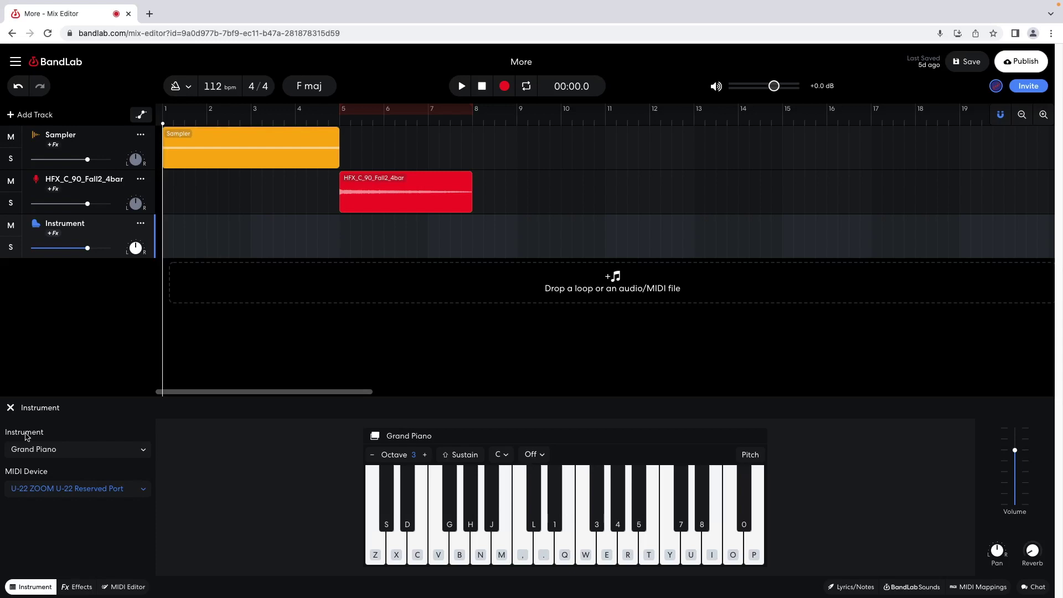
{"action": "left_click", "coordinate": [81, 454]}
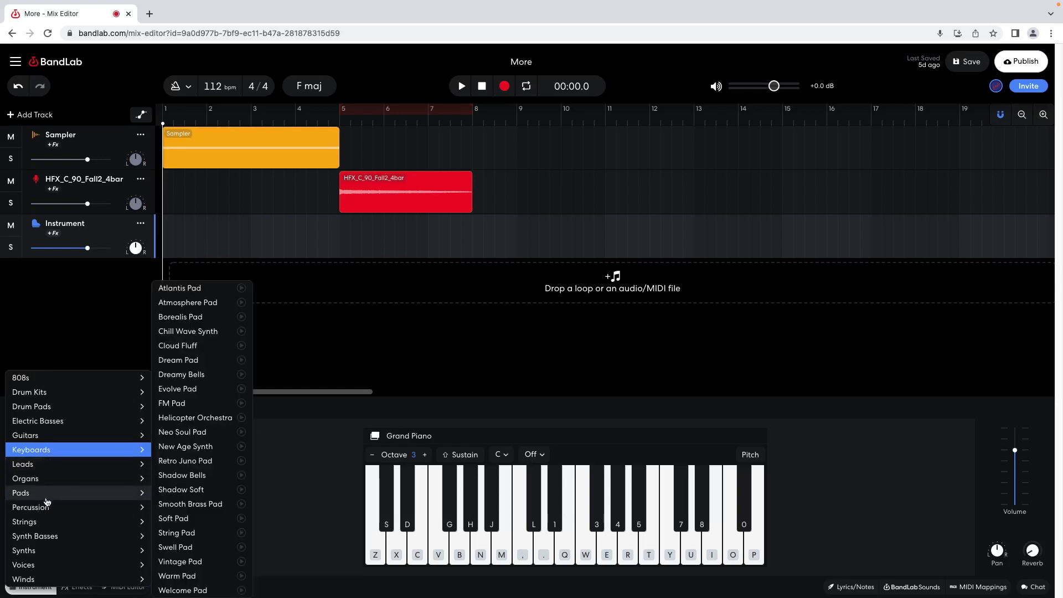
{"action": "mouse_move", "coordinate": [44, 522]}
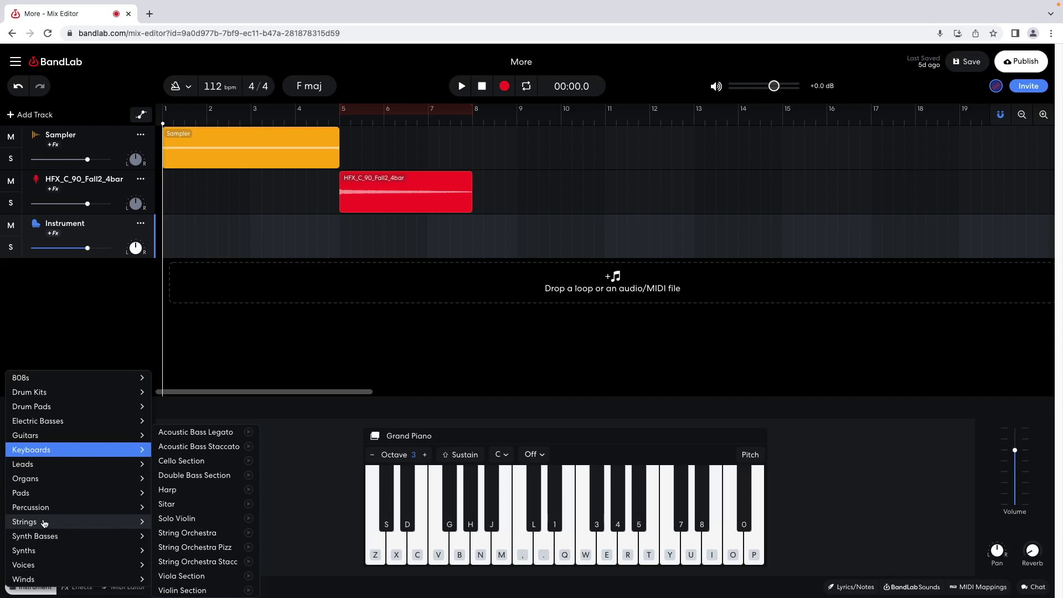
{"action": "left_click", "coordinate": [177, 519]}
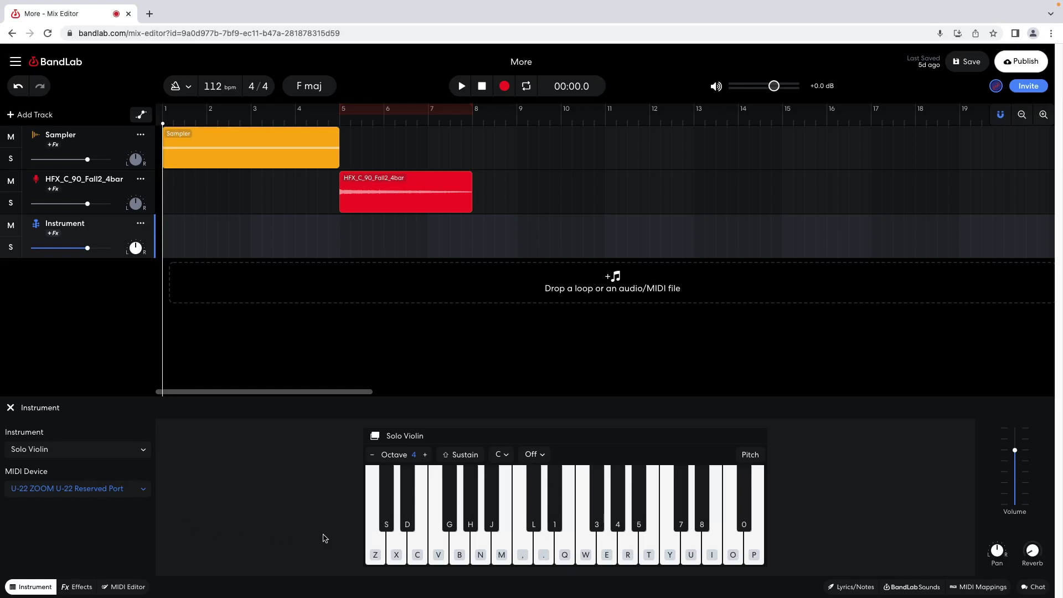
Audition several Solo Violin notes around the middle of the on-screen keyboard
{"action": "left_click", "coordinate": [564, 545]}
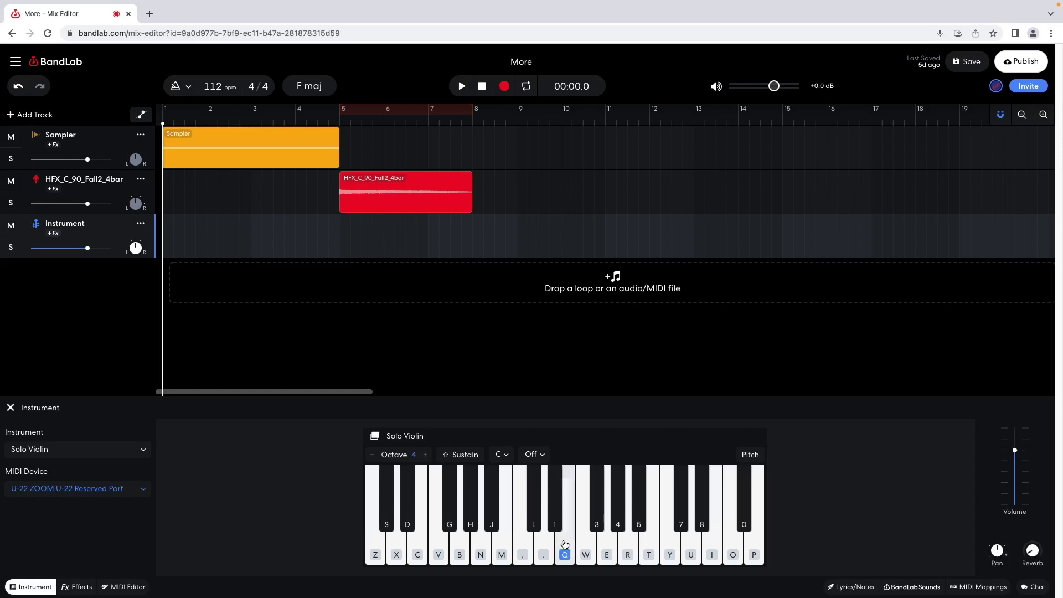
{"action": "left_click", "coordinate": [524, 546]}
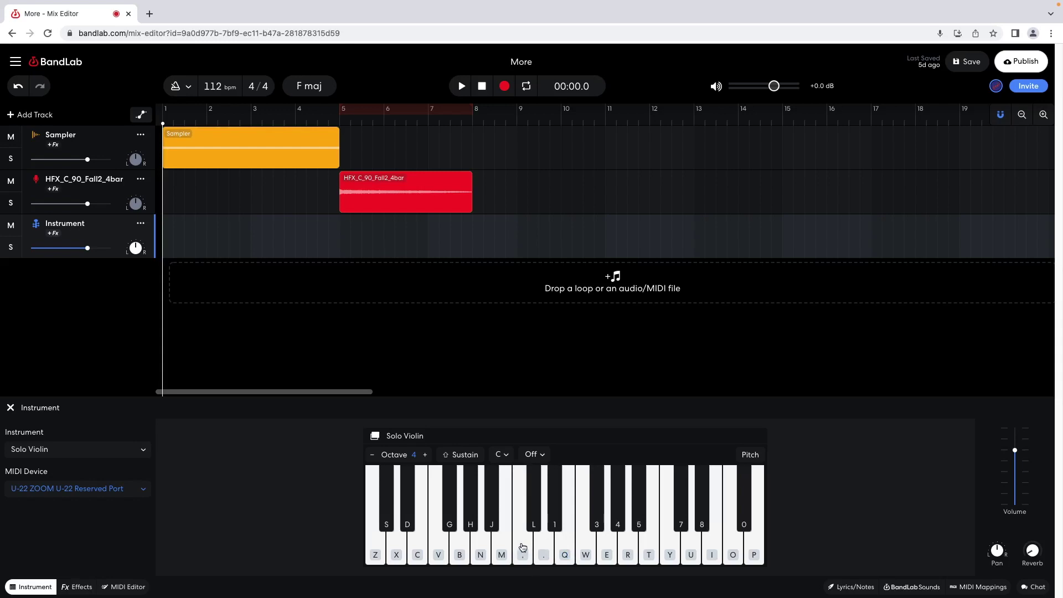
{"action": "left_click", "coordinate": [507, 545]}
{"action": "left_click", "coordinate": [470, 546]}
{"action": "left_click", "coordinate": [481, 549]}
Show pitch names on the virtual keyboard's keys and audition the F5 note
{"action": "left_click", "coordinate": [755, 457]}
{"action": "left_click", "coordinate": [590, 546]}
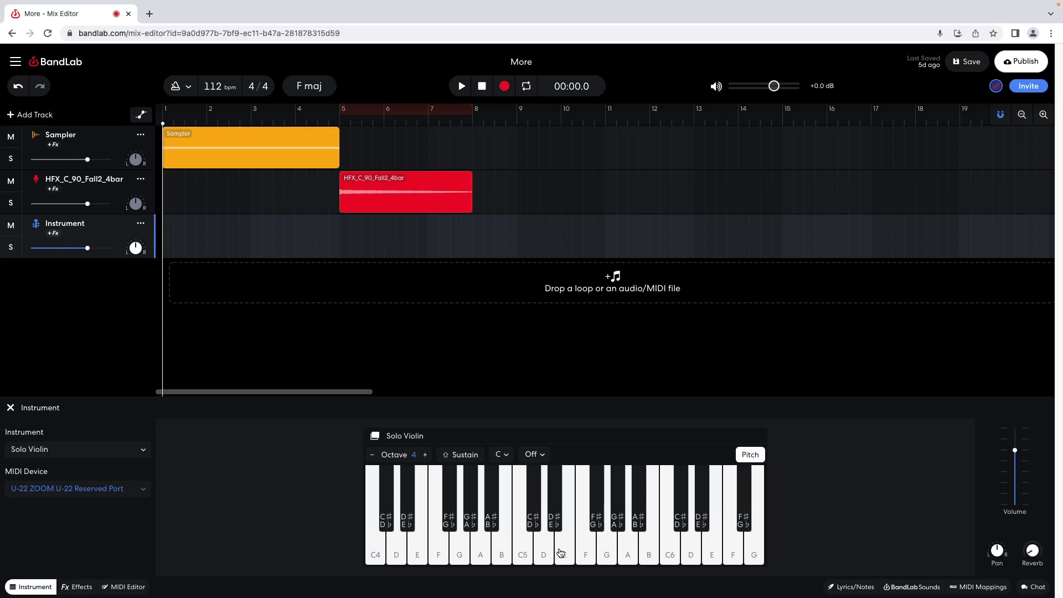
{"action": "left_click", "coordinate": [589, 552]}
Shift the keyboard octave down to 2 and back to 4, then up to 5 and back to 4, auditioning notes at octaves 4 and 5
{"action": "left_click", "coordinate": [373, 455]}
{"action": "left_click", "coordinate": [372, 455]}
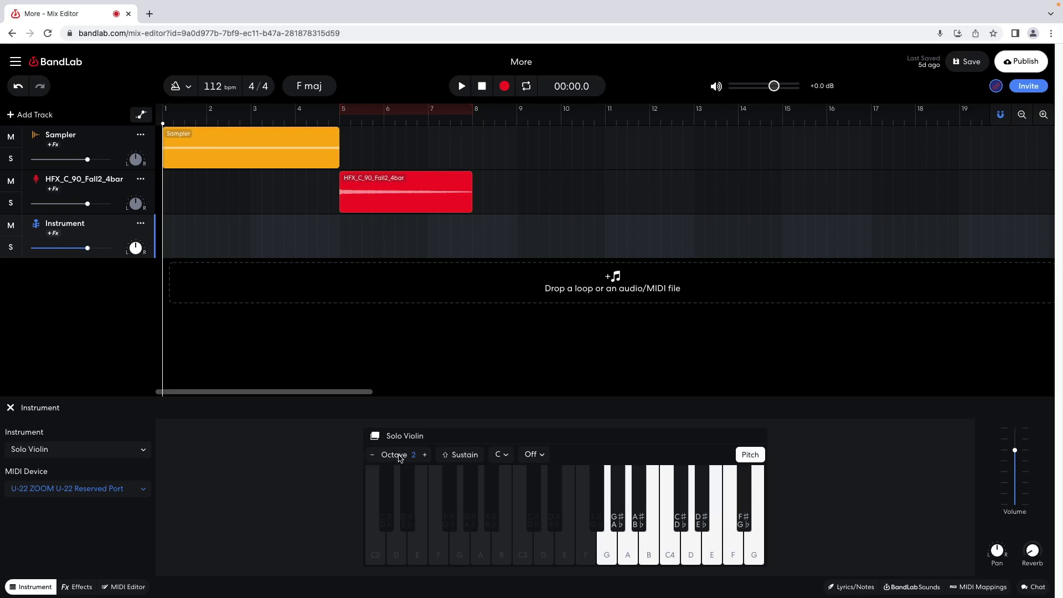
{"action": "left_click", "coordinate": [425, 455]}
{"action": "left_click", "coordinate": [425, 455]}
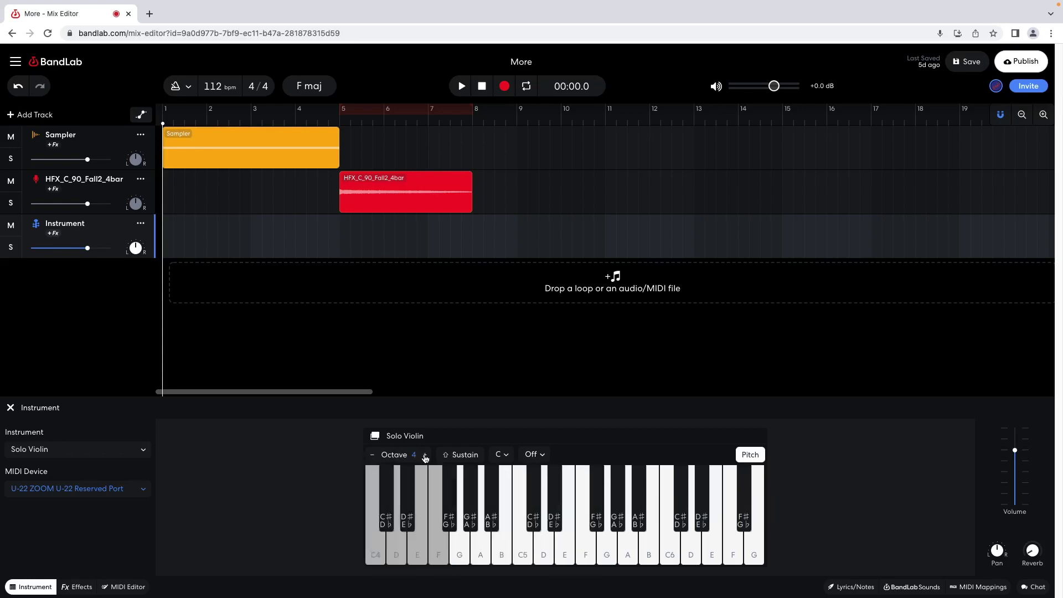
{"action": "left_click", "coordinate": [526, 545]}
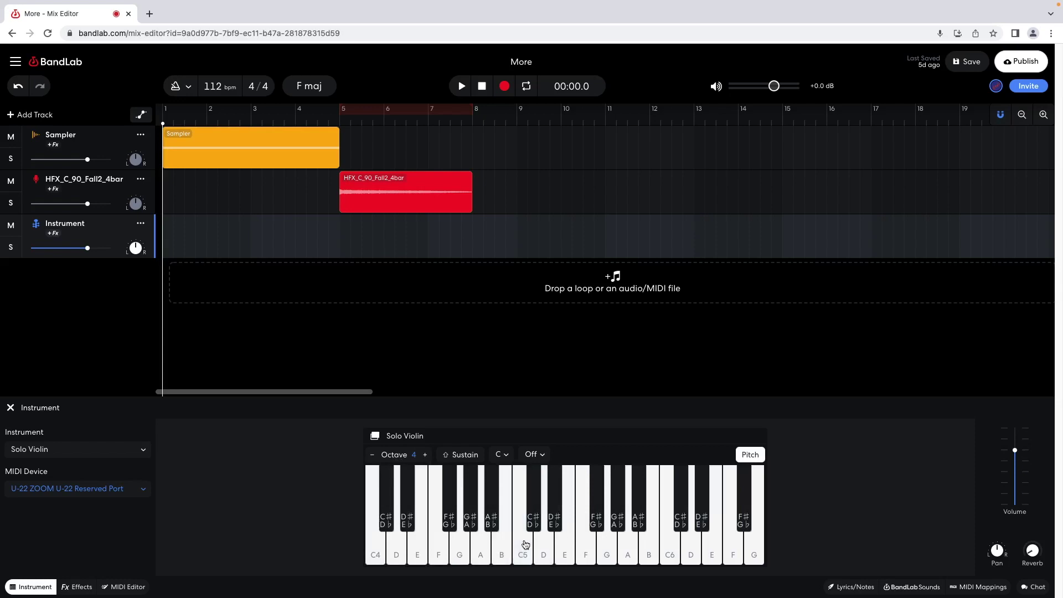
{"action": "left_click", "coordinate": [426, 455]}
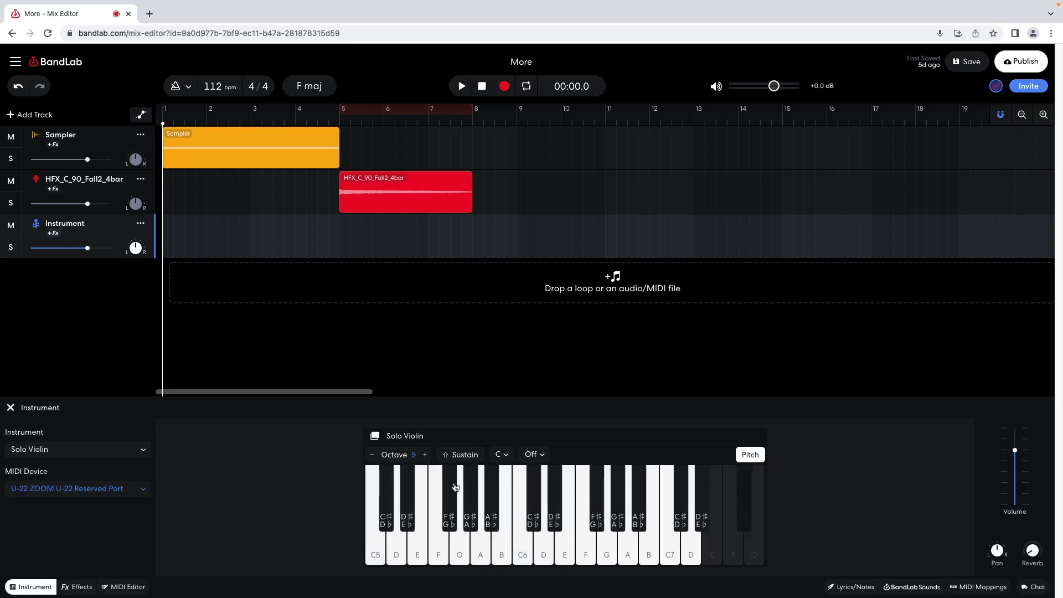
{"action": "left_click", "coordinate": [520, 539]}
{"action": "left_click", "coordinate": [373, 455]}
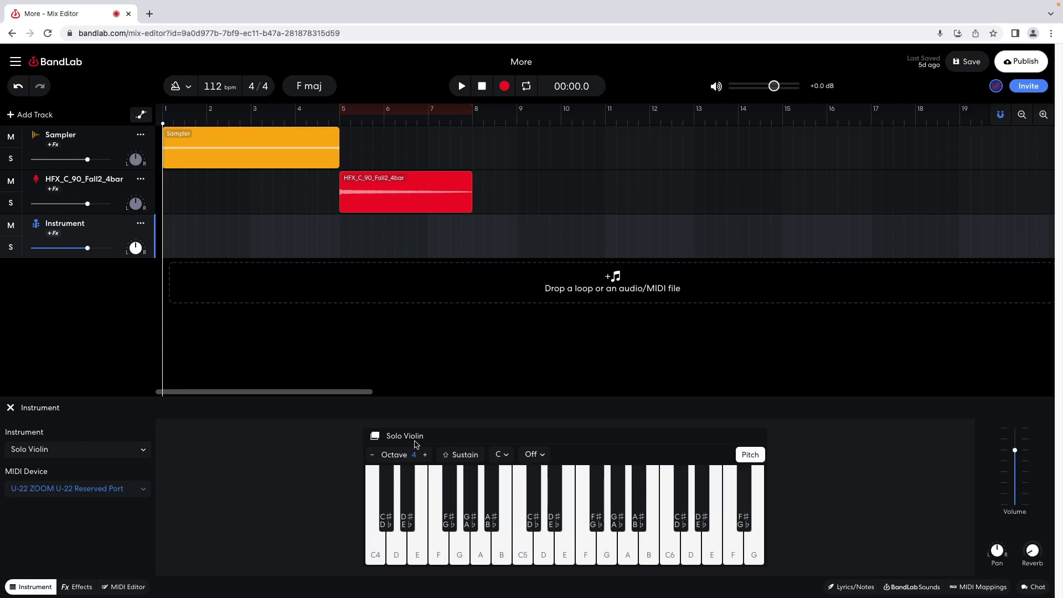
Compare the F5 violin note with Sustain switched off and on
{"action": "left_click", "coordinate": [586, 540]}
{"action": "key", "text": "shift"}
{"action": "left_click", "coordinate": [586, 540]}
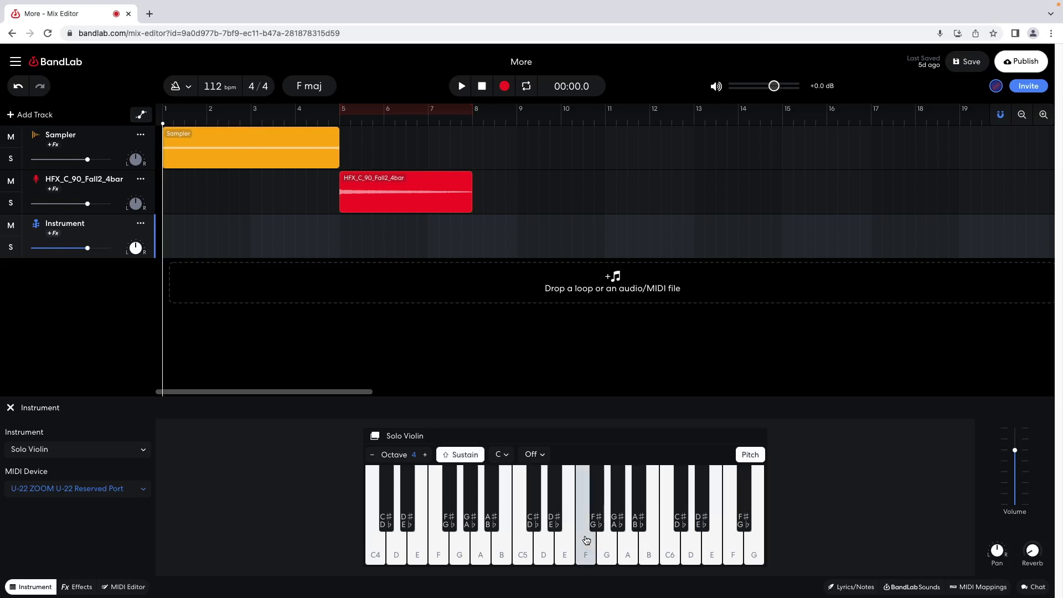
{"action": "key", "text": "shift"}
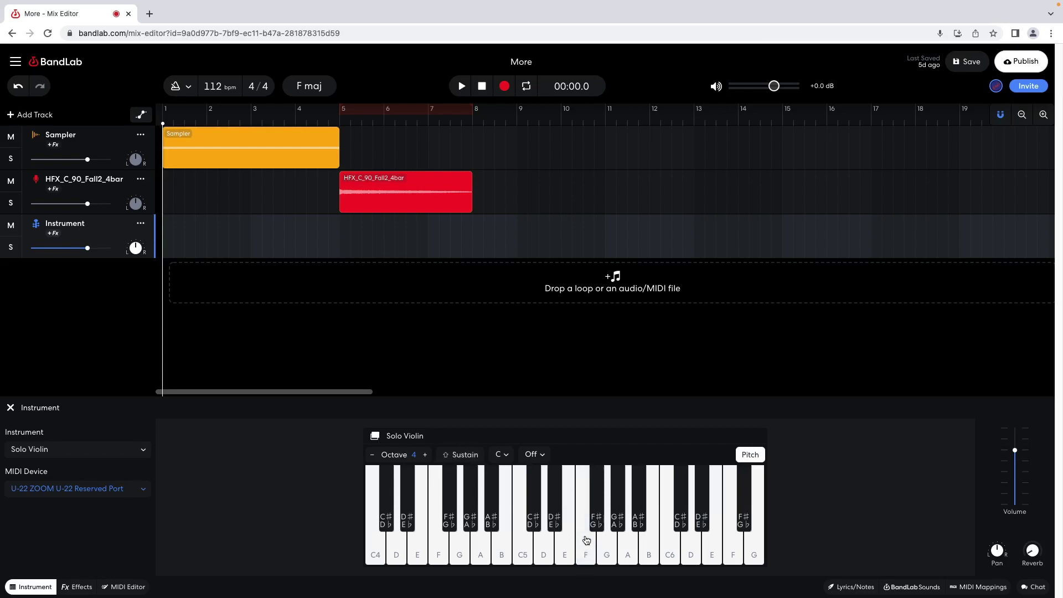
{"action": "left_click", "coordinate": [586, 540]}
{"action": "key", "text": "shift"}
Map the virtual keyboard to the Major Scale with F as its root note
{"action": "left_click", "coordinate": [542, 455]}
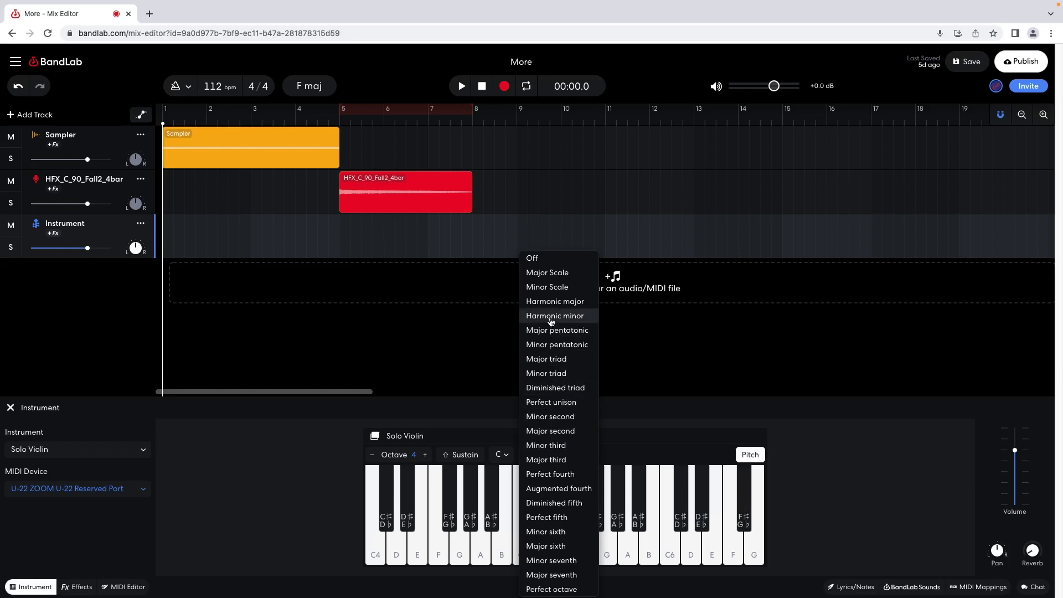
{"action": "left_click", "coordinate": [550, 273]}
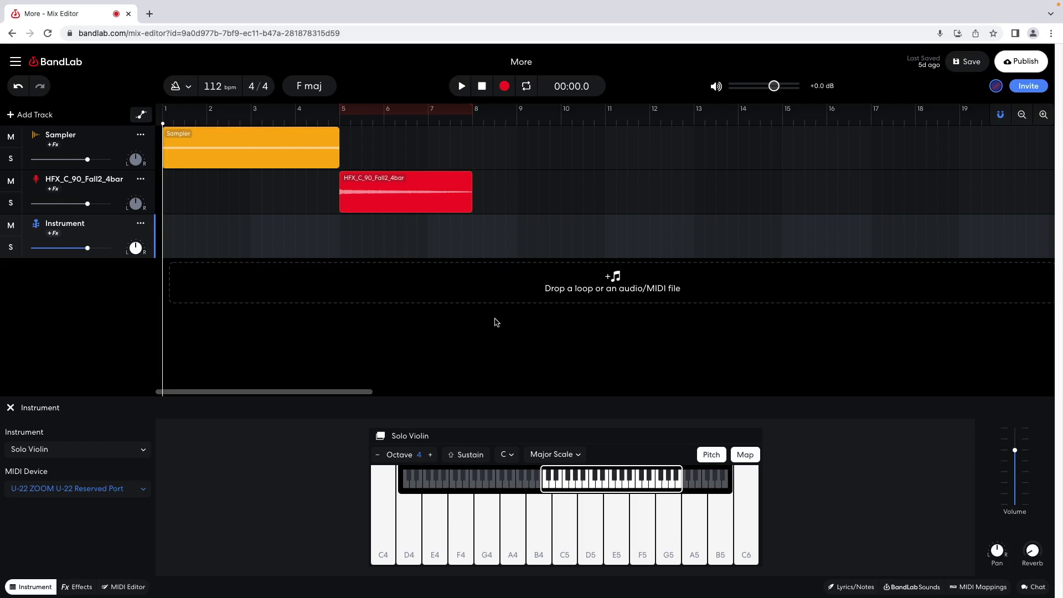
{"action": "left_click", "coordinate": [510, 456]}
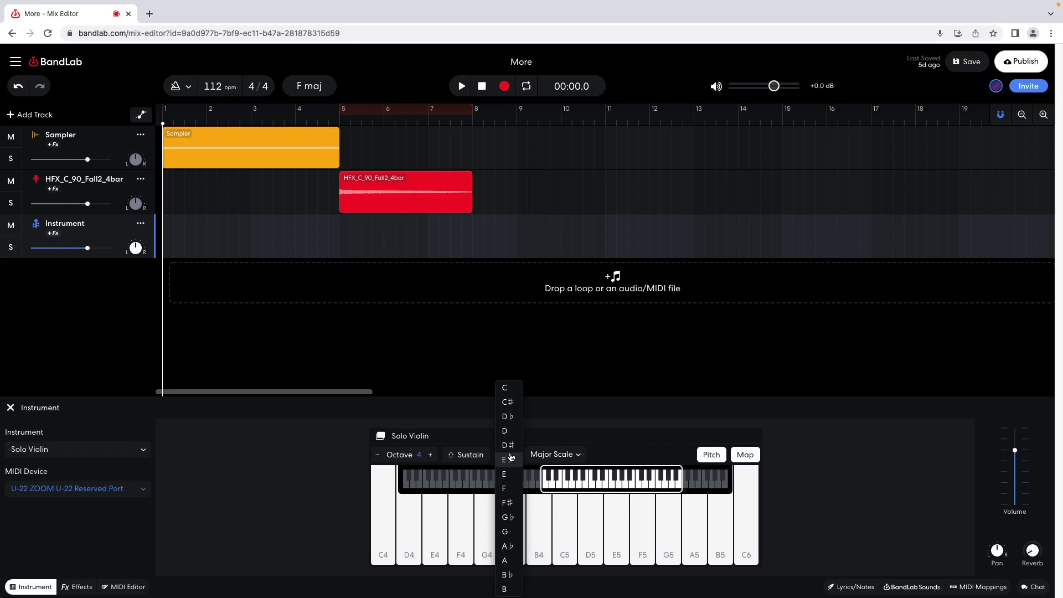
{"action": "left_click", "coordinate": [508, 490]}
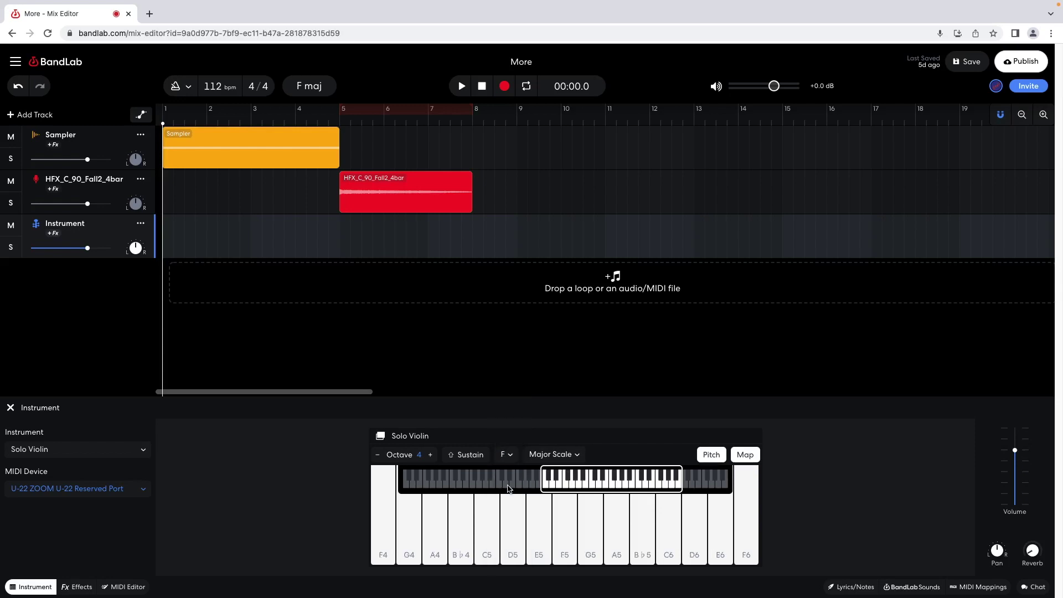
Audition the F major scale notes on the keyboard, moving upward from C5 to C6
{"action": "left_click", "coordinate": [496, 549]}
{"action": "left_click", "coordinate": [544, 549]}
{"action": "left_click", "coordinate": [563, 550]}
{"action": "left_click", "coordinate": [590, 551]}
{"action": "left_click", "coordinate": [611, 549]}
{"action": "left_click", "coordinate": [638, 548]}
{"action": "left_click", "coordinate": [666, 549]}
Turn off the keyboard's scale mapping and place the playhead at bar 8, at the end of the audio region
{"action": "left_click", "coordinate": [578, 456]}
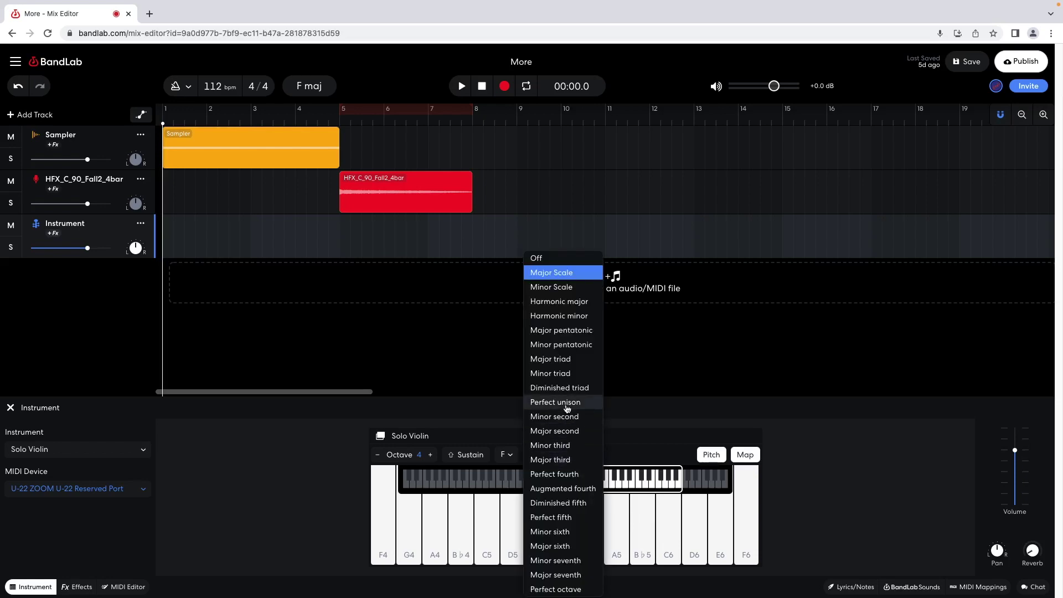
{"action": "left_click", "coordinate": [537, 258]}
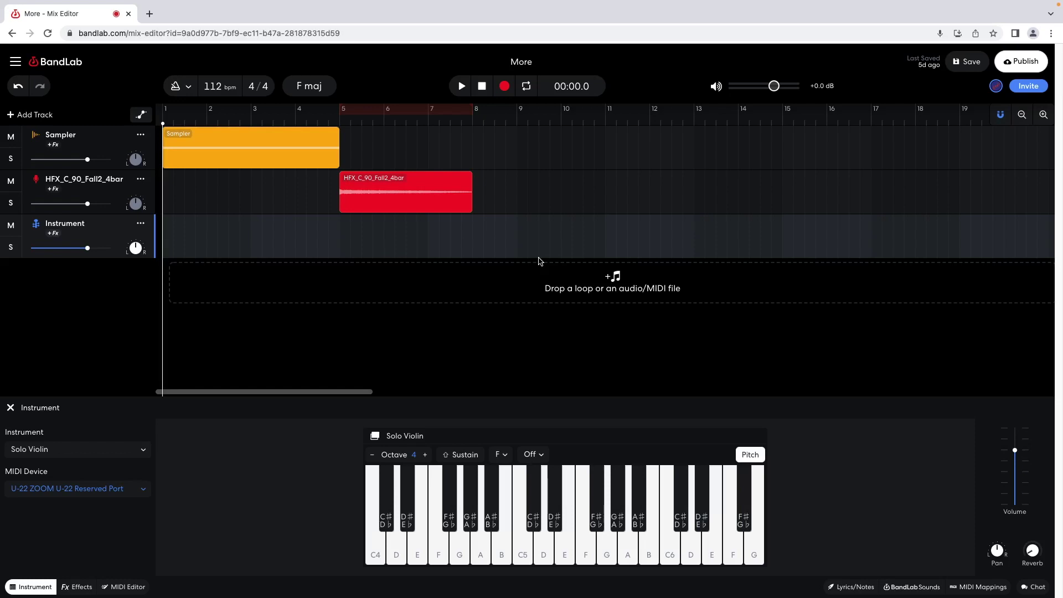
{"action": "left_click", "coordinate": [474, 118]}
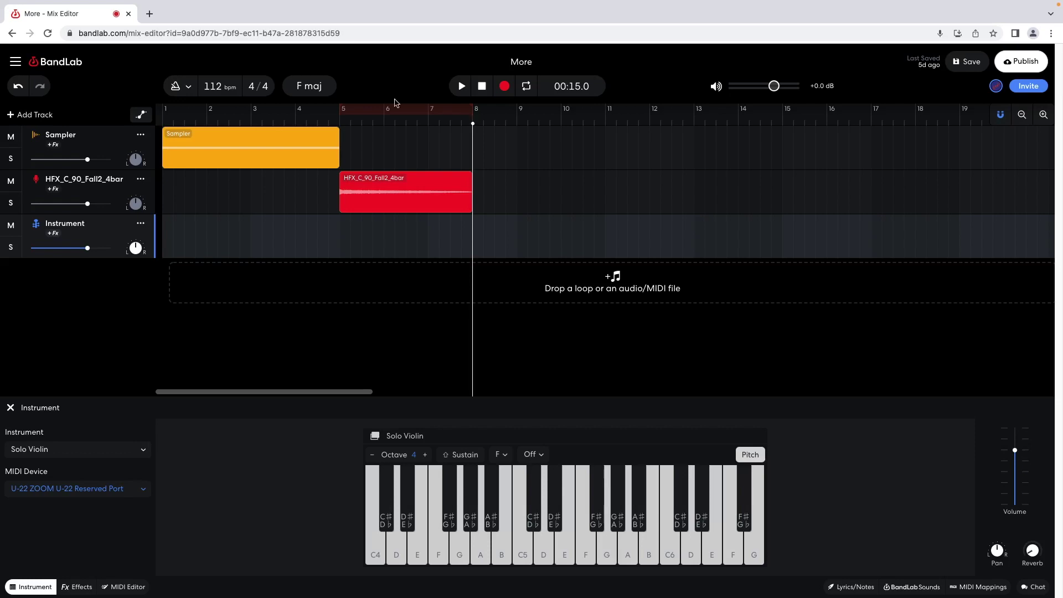
Set the recording count-in to 2 bars
{"action": "left_click", "coordinate": [16, 65]}
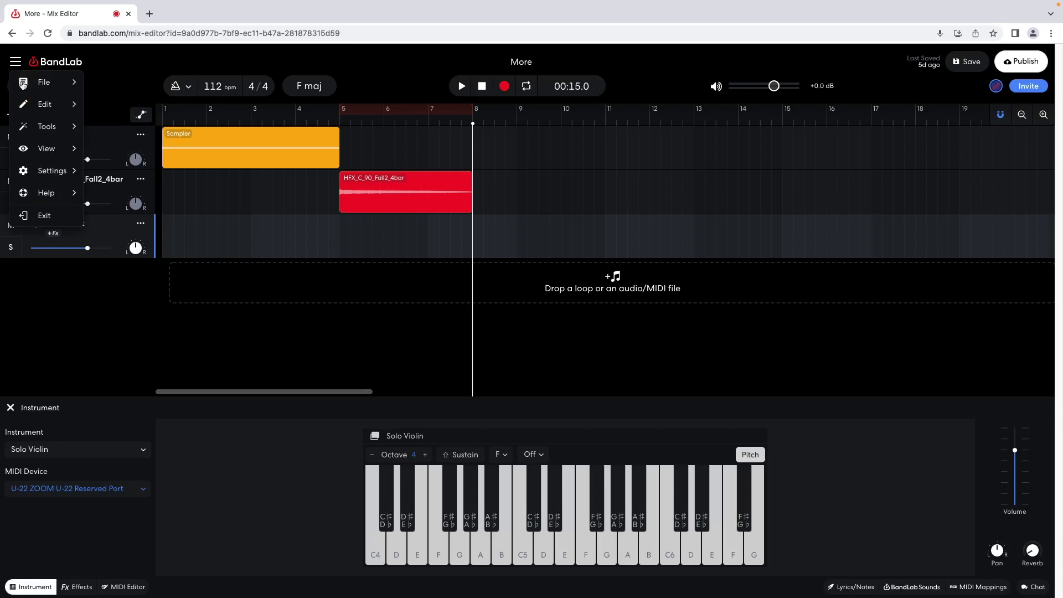
{"action": "mouse_move", "coordinate": [62, 172]}
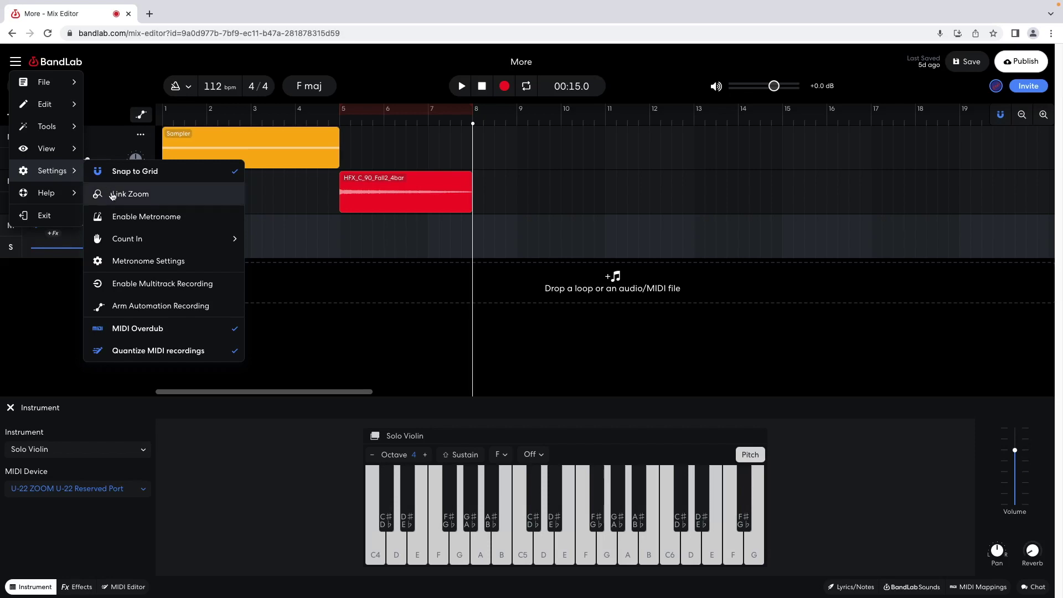
{"action": "mouse_move", "coordinate": [125, 239]}
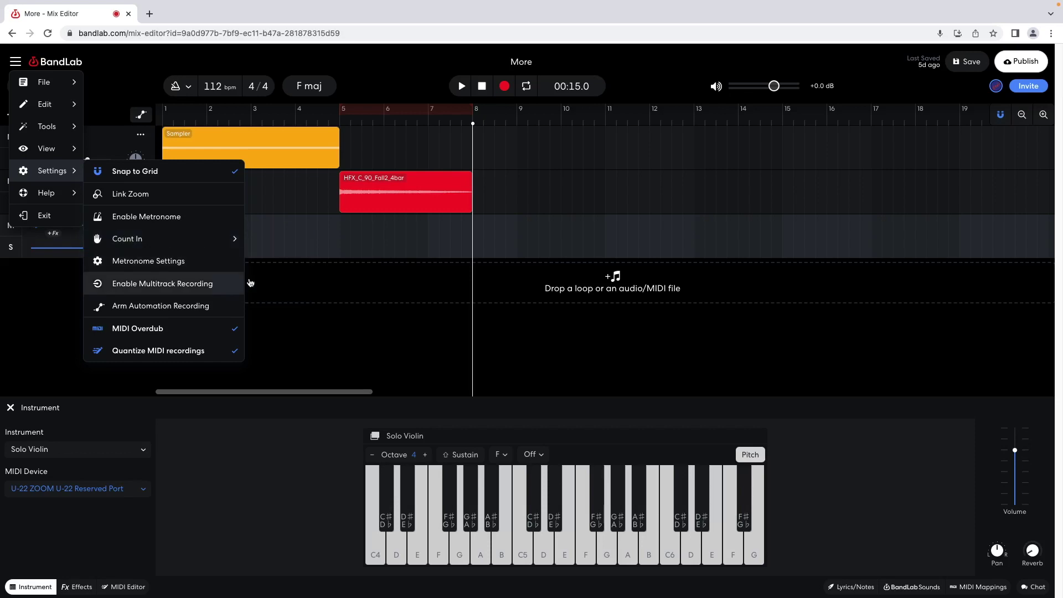
{"action": "mouse_move", "coordinate": [221, 243]}
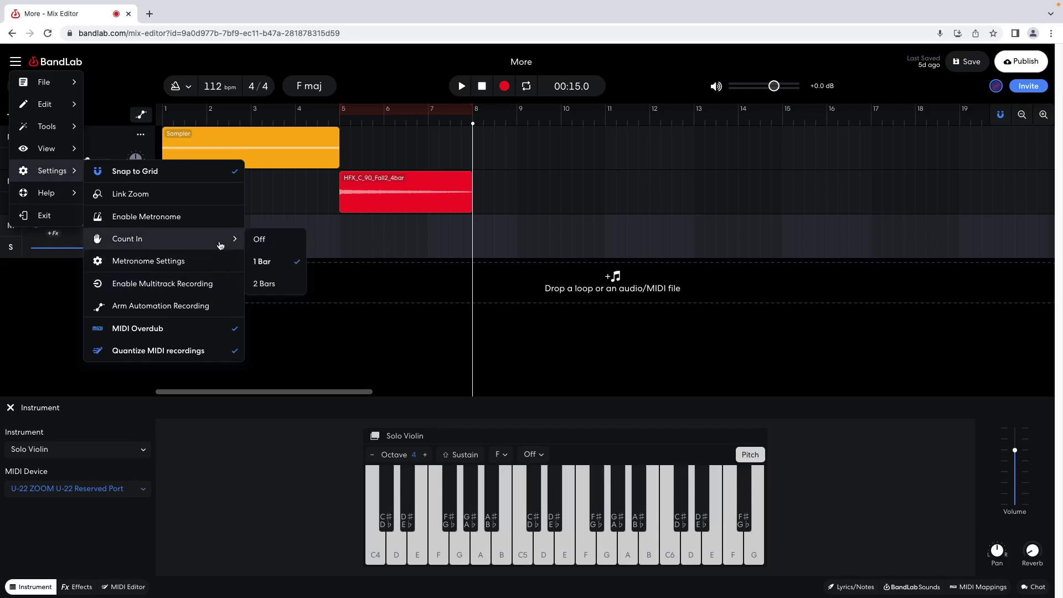
{"action": "left_click", "coordinate": [265, 283]}
{"action": "left_click", "coordinate": [280, 262]}
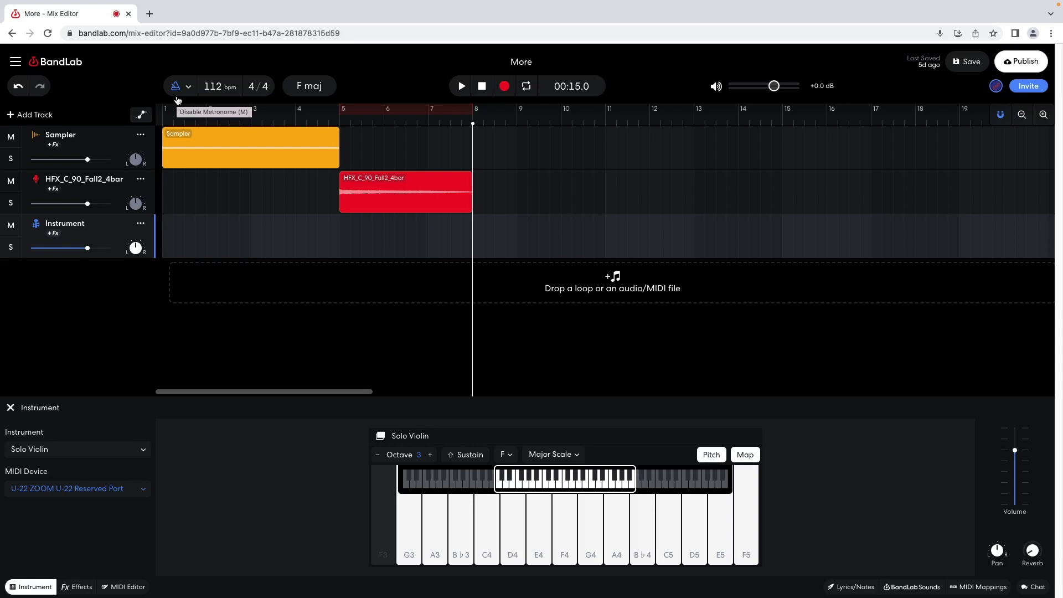
Record a violin melody of F4, B♭4, A4, D4, F4, B♭4 and A4 from bar 8, and open the recorded region for note editing
{"action": "left_click", "coordinate": [504, 86]}
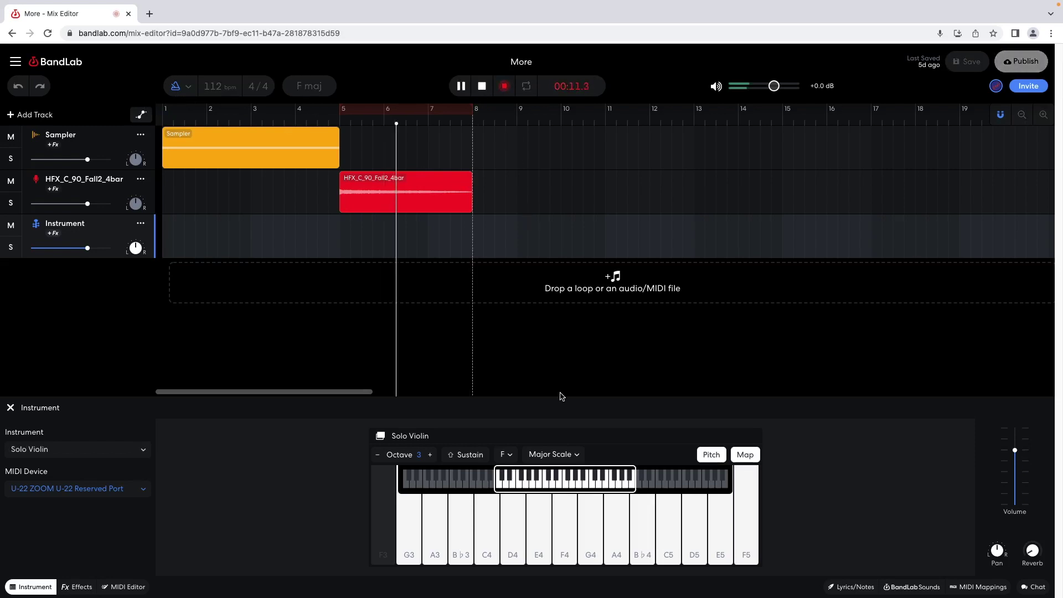
{"action": "left_click", "coordinate": [564, 528]}
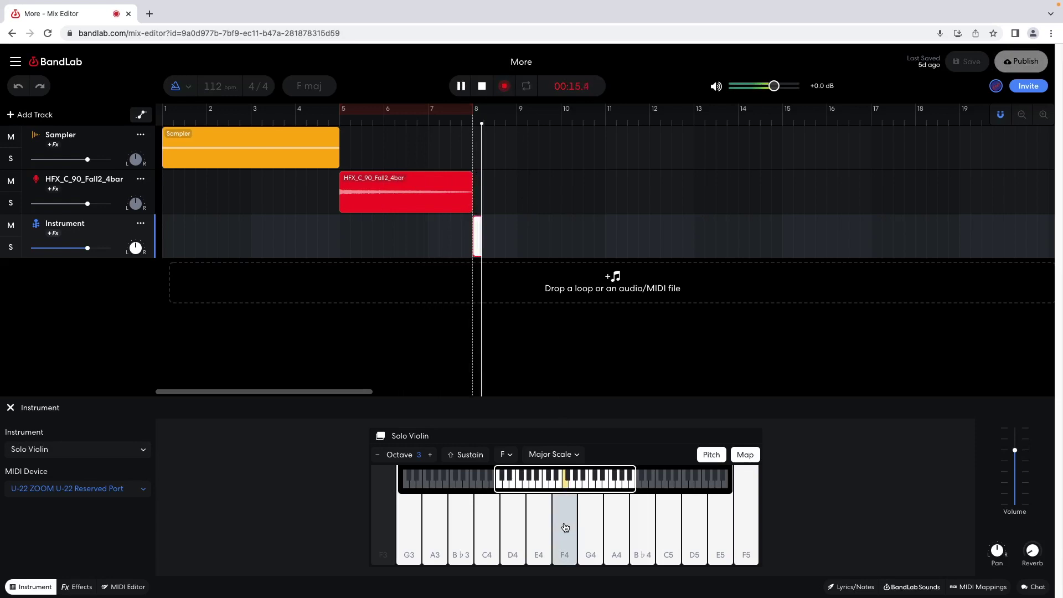
{"action": "left_click", "coordinate": [647, 533]}
{"action": "left_click", "coordinate": [619, 533]}
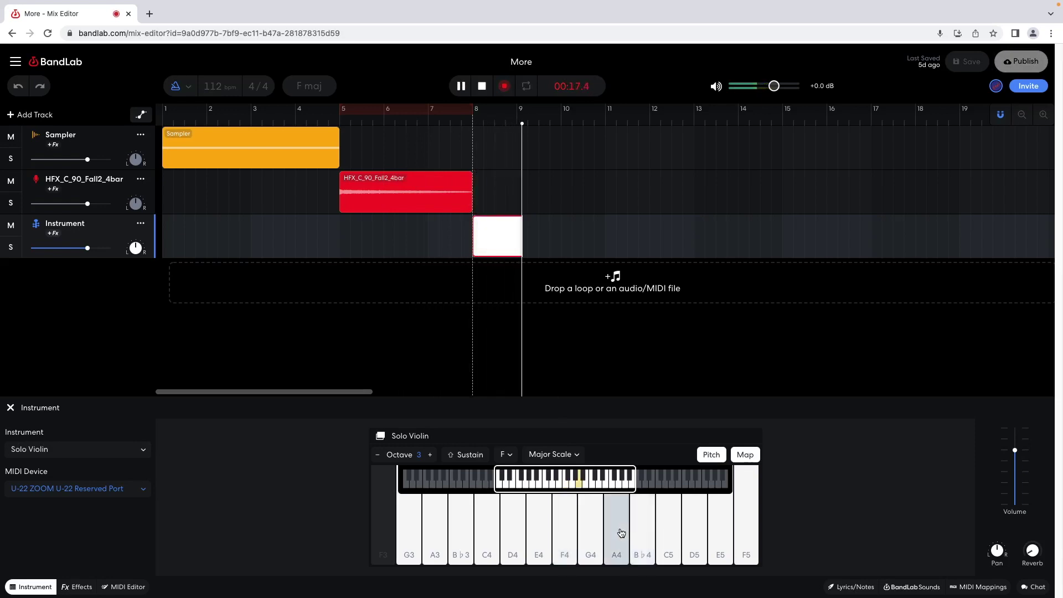
{"action": "left_click", "coordinate": [514, 532]}
{"action": "left_click", "coordinate": [563, 546]}
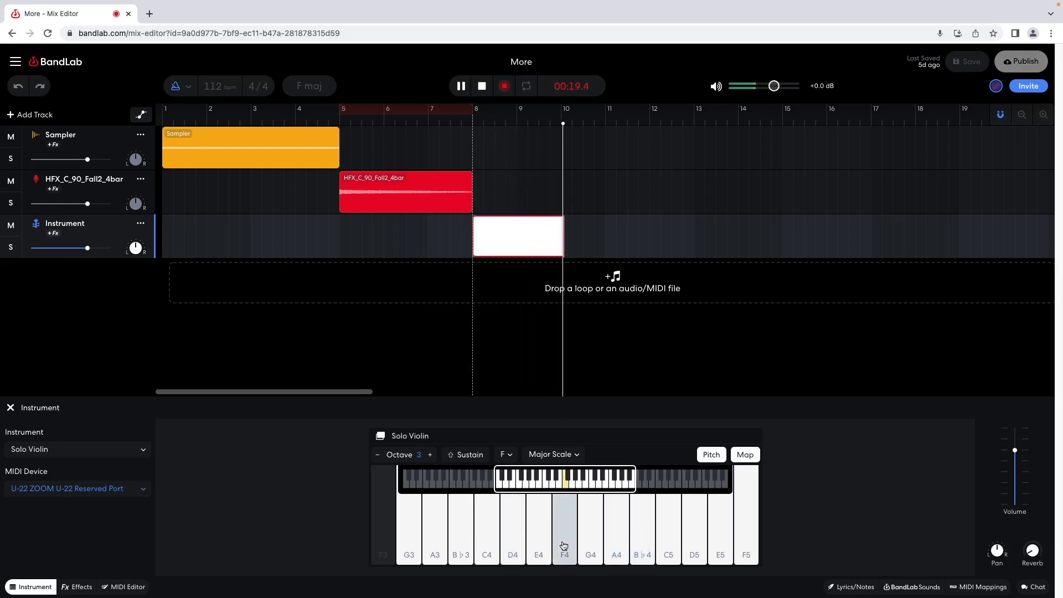
{"action": "left_click", "coordinate": [632, 552]}
{"action": "left_click", "coordinate": [618, 551]}
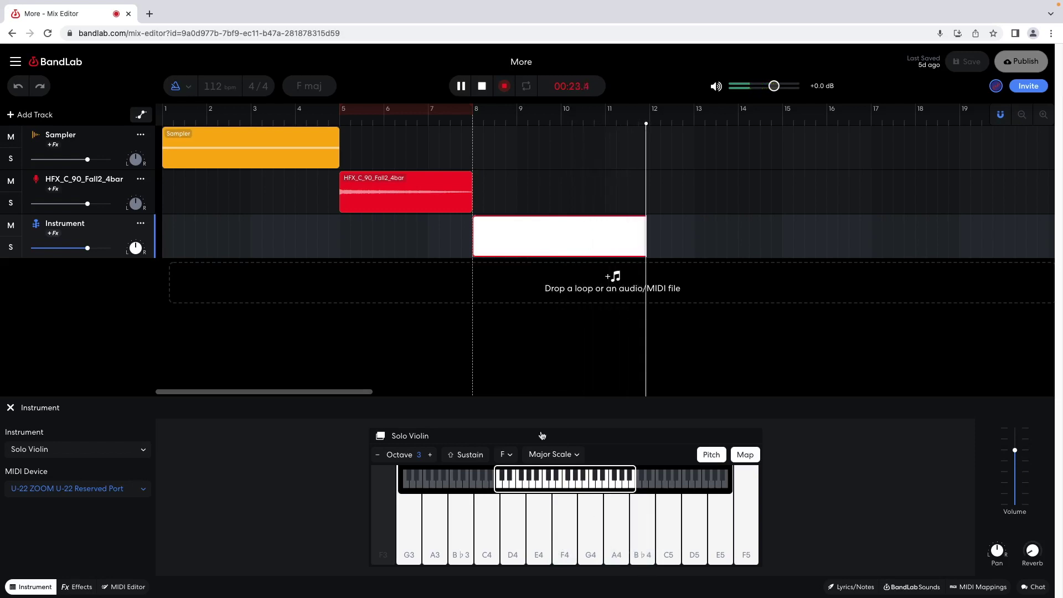
{"action": "left_click", "coordinate": [482, 85]}
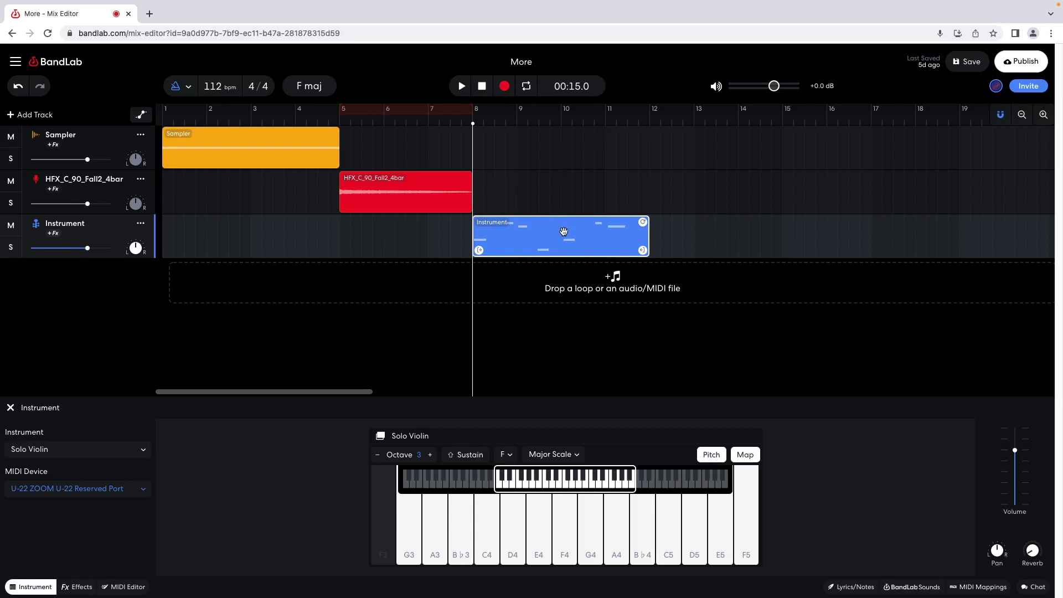
{"action": "double_click", "coordinate": [563, 231]}
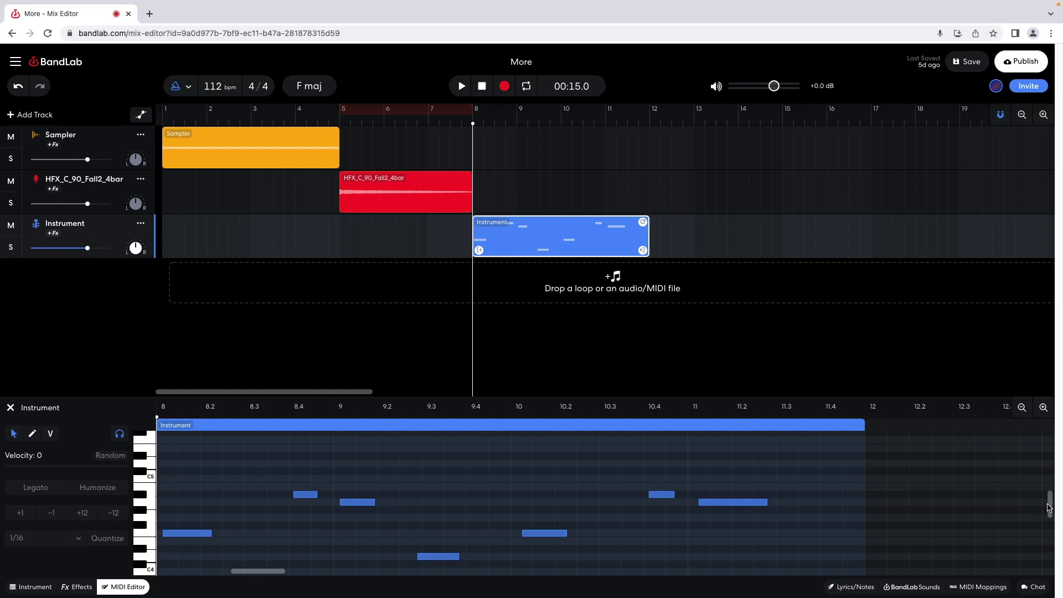
Audition the F4, A4 and C4 keys on the note editor's piano keyboard
{"action": "left_click_drag", "start_coordinate": [1048, 507], "coordinate": [1048, 510]}
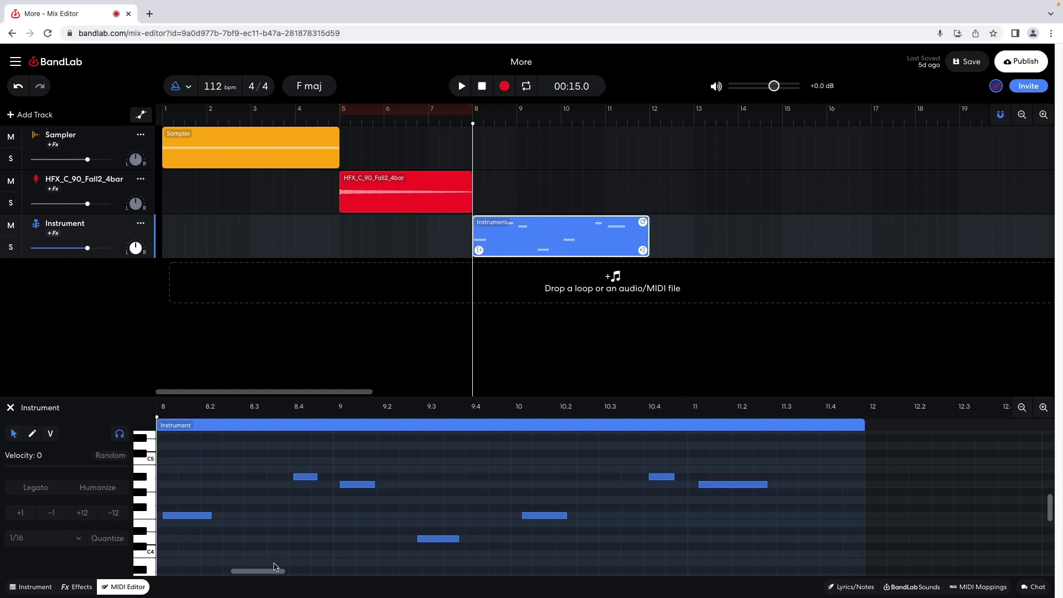
{"action": "mouse_move", "coordinate": [275, 568]}
{"action": "left_mouse_down"}
{"action": "mouse_move", "coordinate": [292, 577]}
{"action": "mouse_move", "coordinate": [275, 576]}
{"action": "left_mouse_up"}
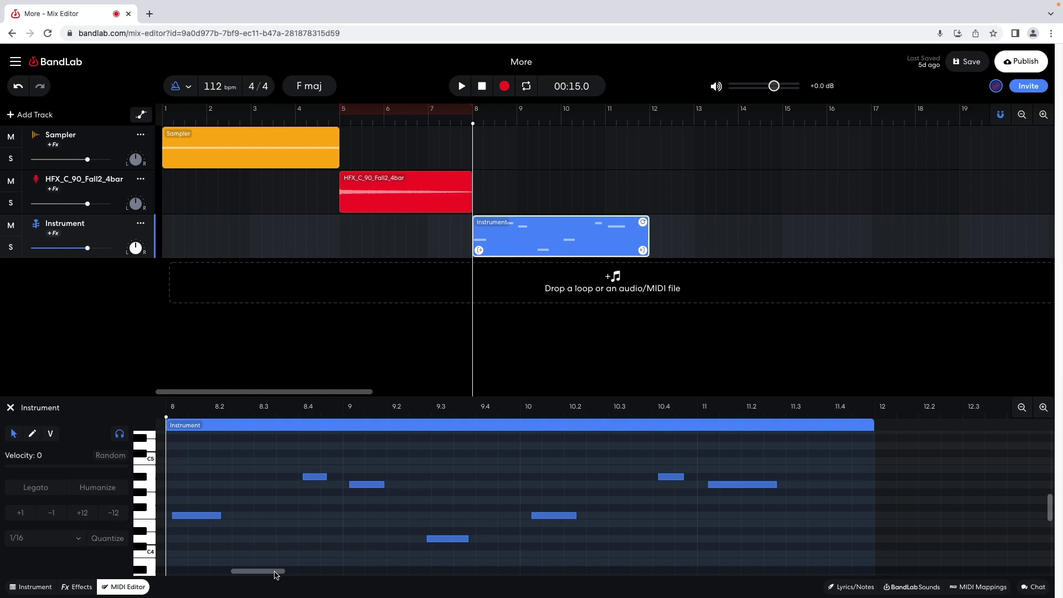
{"action": "left_click", "coordinate": [1044, 408]}
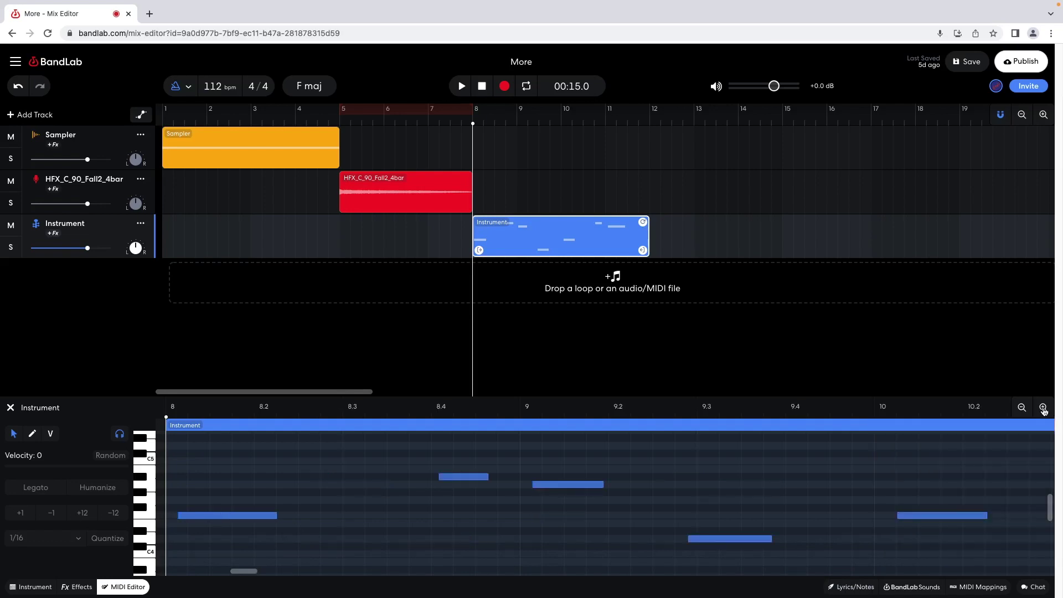
{"action": "left_click", "coordinate": [1022, 408]}
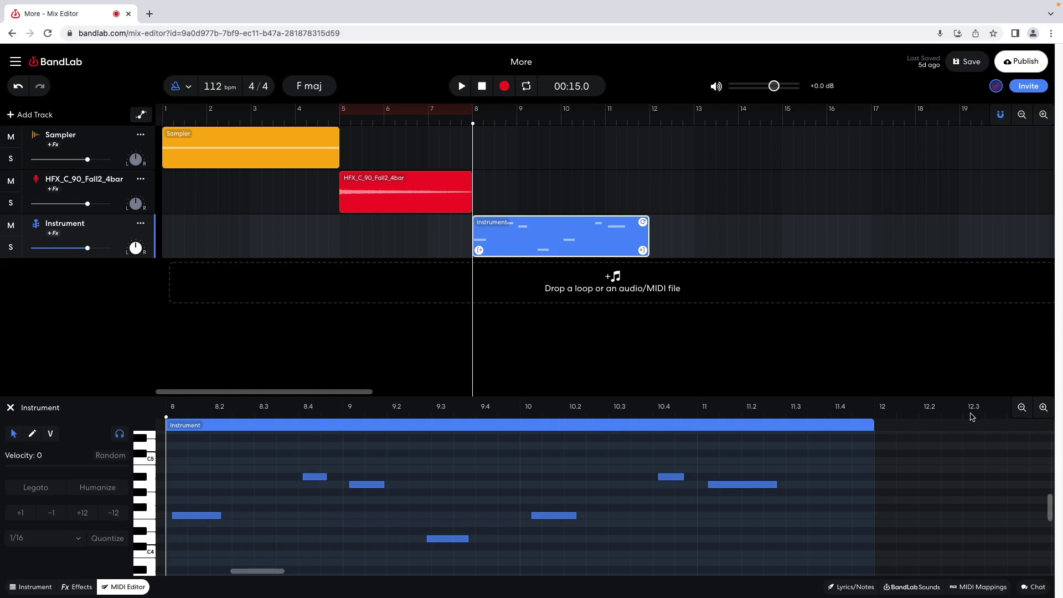
{"action": "left_click", "coordinate": [150, 514]}
{"action": "left_click", "coordinate": [148, 487]}
{"action": "left_click", "coordinate": [149, 551]}
Move the D4 note in bar 9 slightly later so it starts on beat 9.3
{"action": "left_click", "coordinate": [444, 542]}
{"action": "left_click_drag", "start_coordinate": [444, 542], "coordinate": [443, 541]}
{"action": "left_click", "coordinate": [430, 540]}
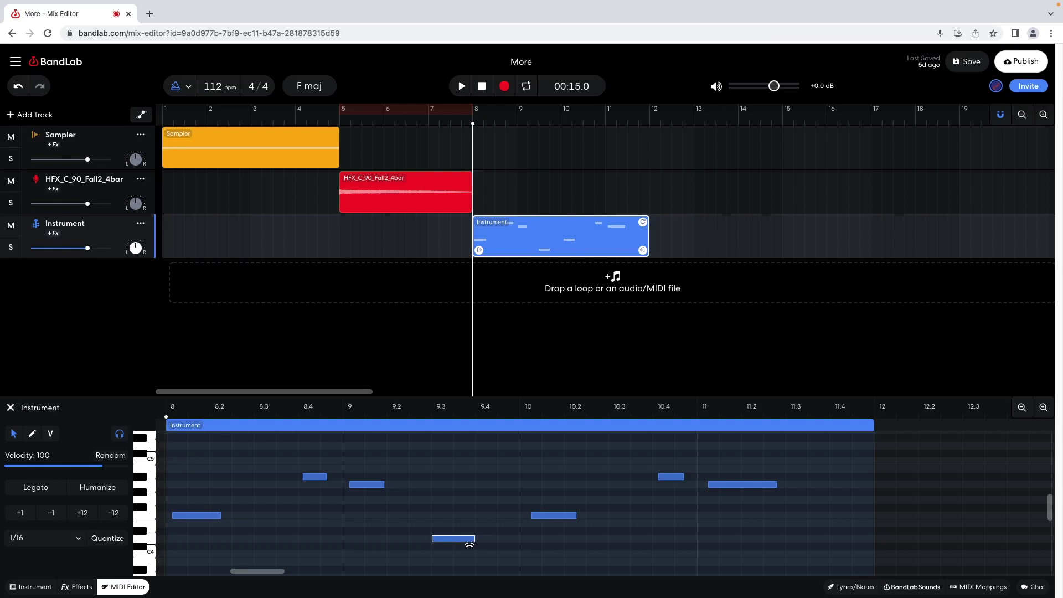
Add a B4 note at beat 9.4 and delete it again
{"action": "left_click", "coordinate": [479, 475]}
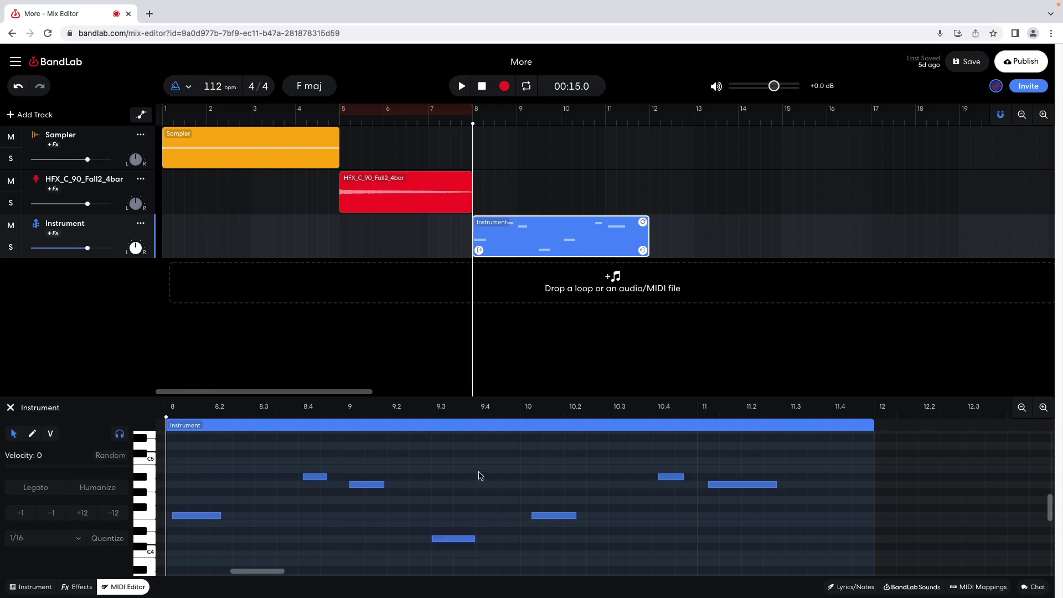
{"action": "double_click", "coordinate": [479, 471]}
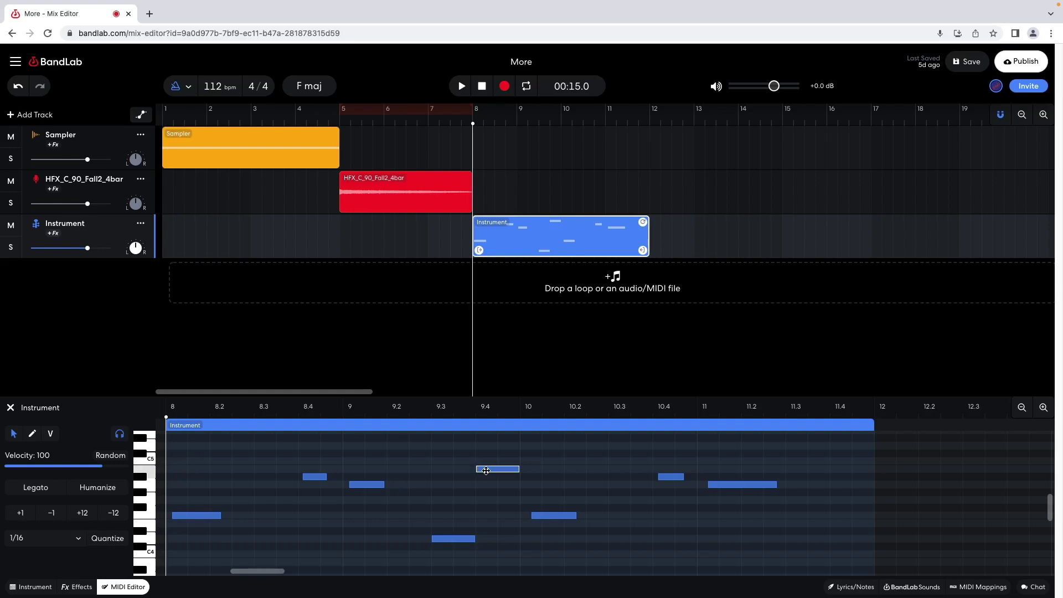
{"action": "double_click", "coordinate": [485, 471]}
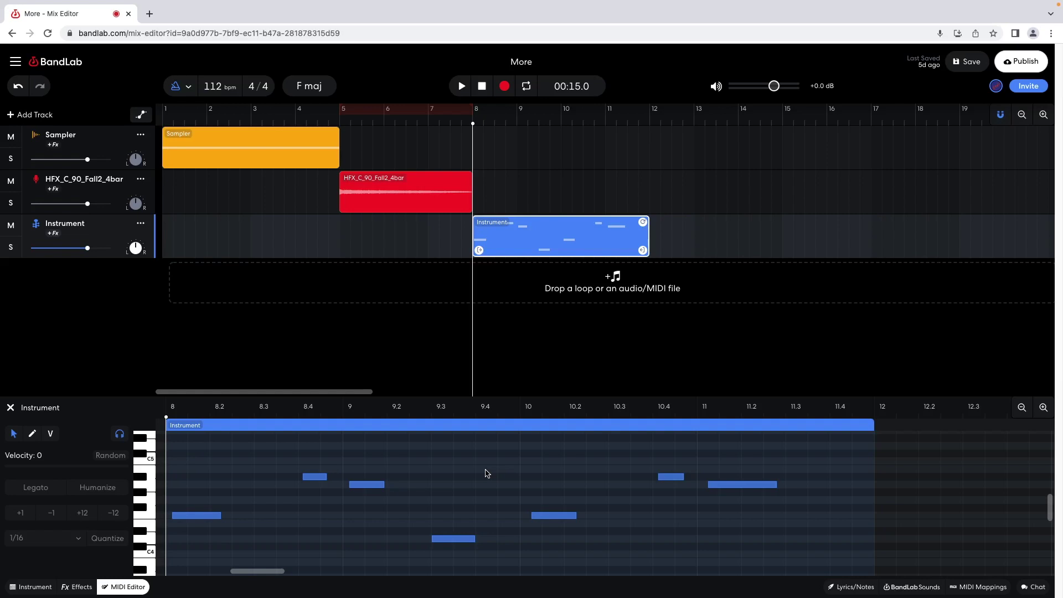
Turn off snap to grid and nudge the D4 note slightly earlier than beat 9.3
{"action": "left_click", "coordinate": [457, 541]}
{"action": "mouse_move", "coordinate": [456, 542]}
{"action": "left_mouse_down"}
{"action": "mouse_move", "coordinate": [471, 541]}
{"action": "mouse_move", "coordinate": [435, 542]}
{"action": "mouse_move", "coordinate": [450, 546]}
{"action": "left_mouse_up"}
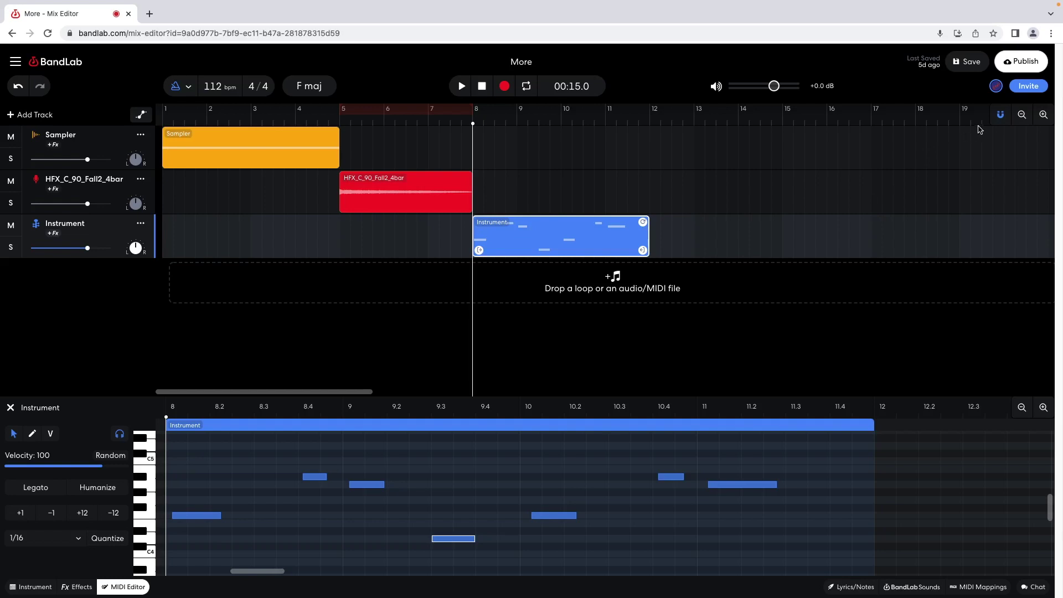
{"action": "left_click", "coordinate": [1001, 118]}
{"action": "left_click_drag", "start_coordinate": [452, 541], "coordinate": [448, 542]}
Quantize all notes of the violin region to 1/8 and humanize them
{"action": "left_click_drag", "start_coordinate": [178, 447], "coordinate": [758, 553]}
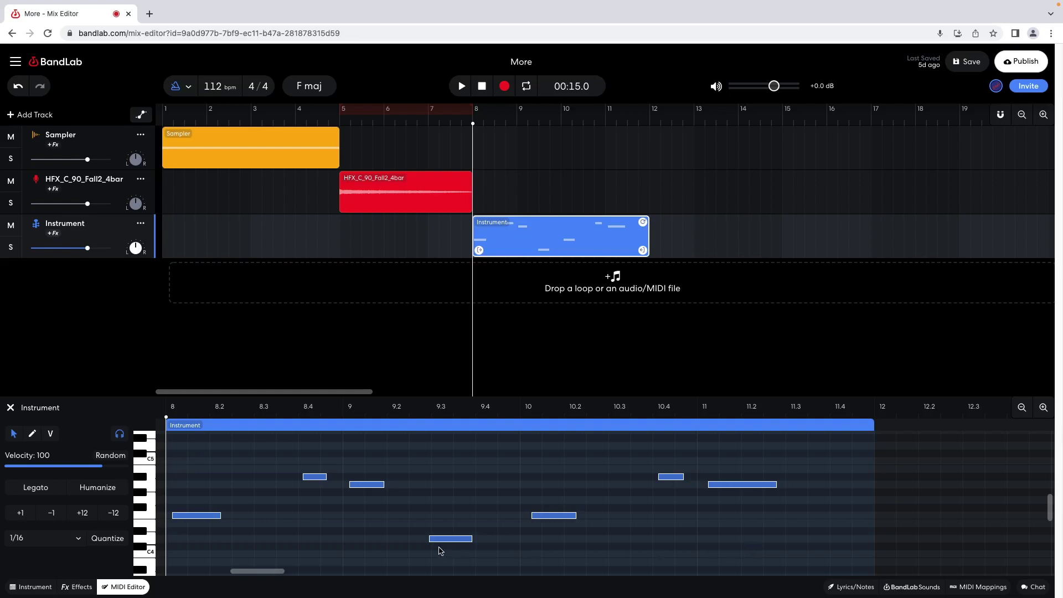
{"action": "left_click", "coordinate": [79, 540]}
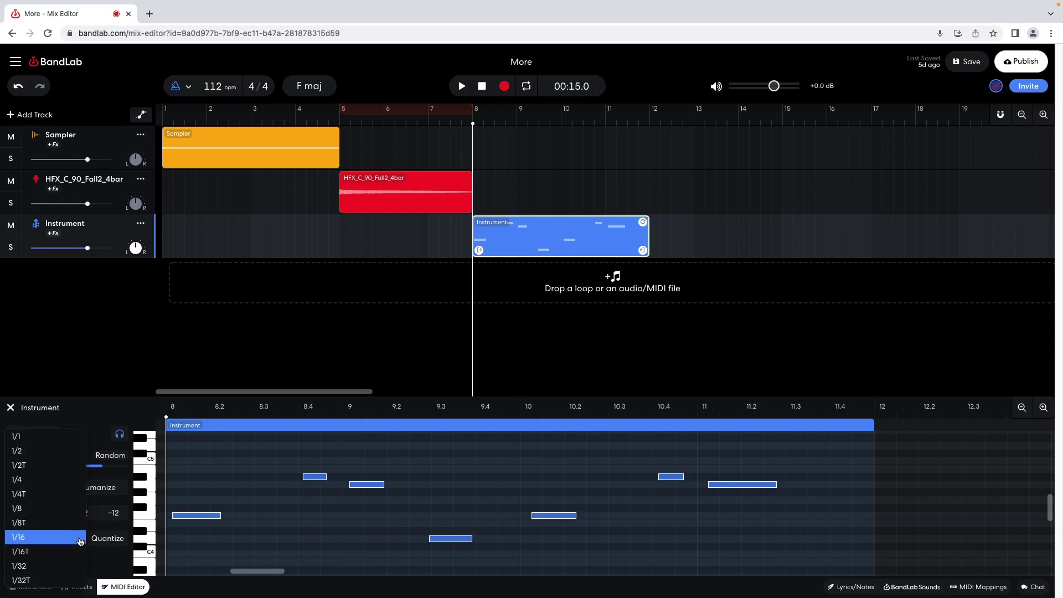
{"action": "left_click", "coordinate": [65, 512]}
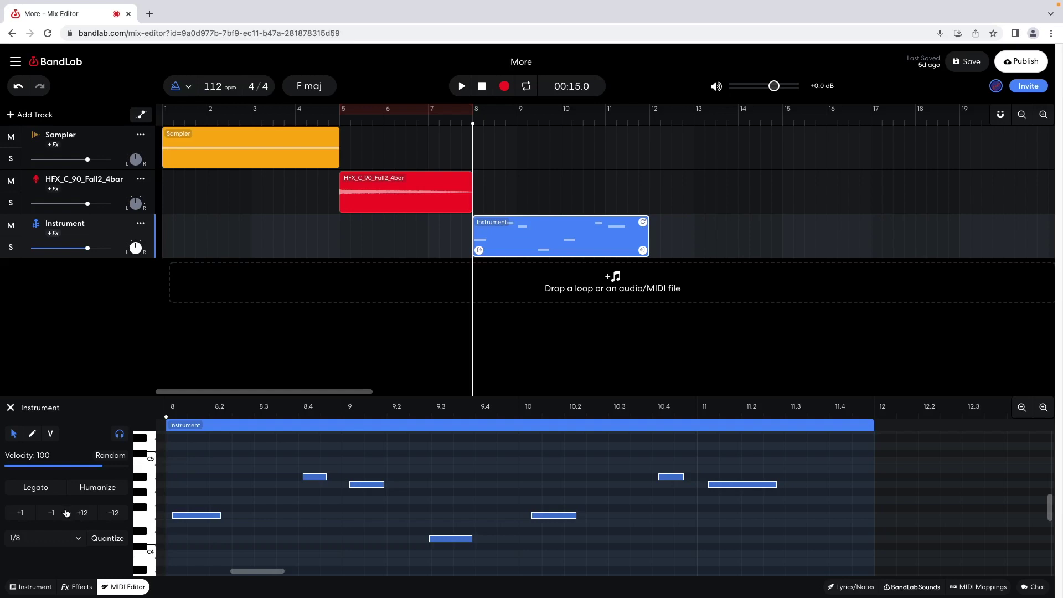
{"action": "left_click", "coordinate": [107, 539]}
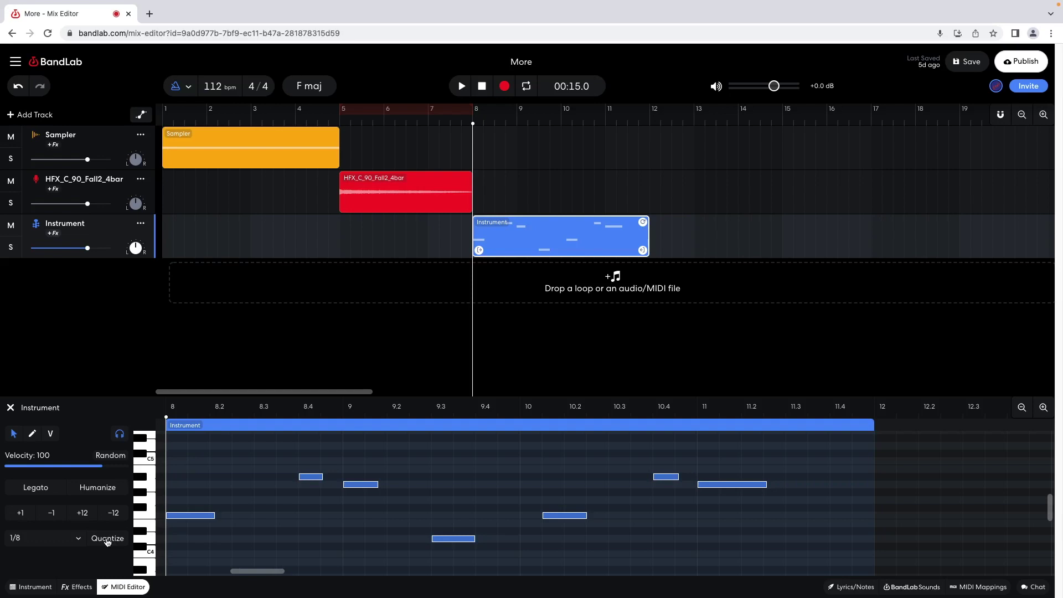
{"action": "left_click", "coordinate": [200, 487]}
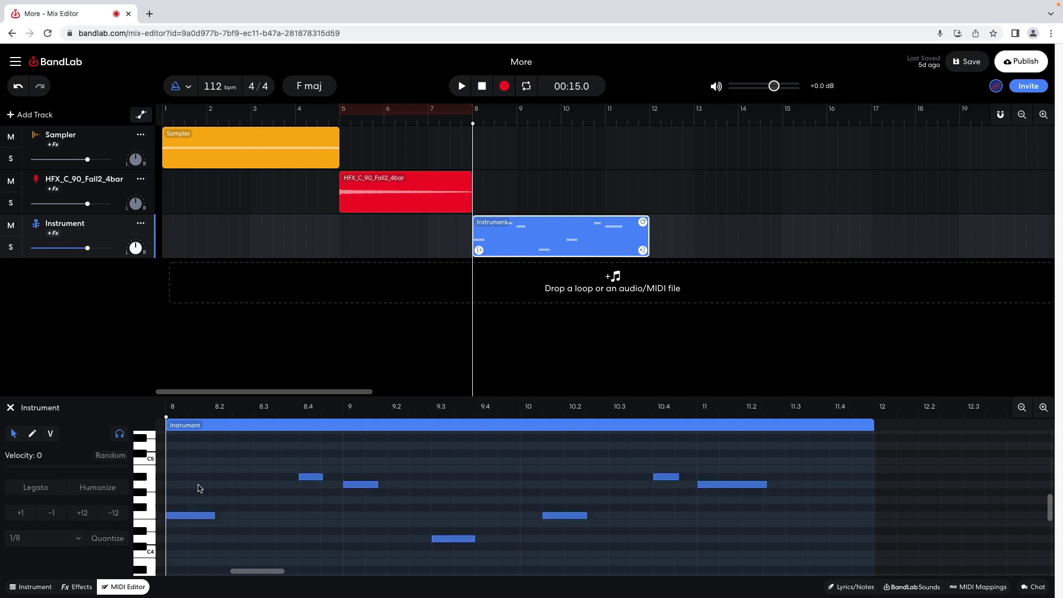
{"action": "left_click_drag", "start_coordinate": [175, 448], "coordinate": [736, 554]}
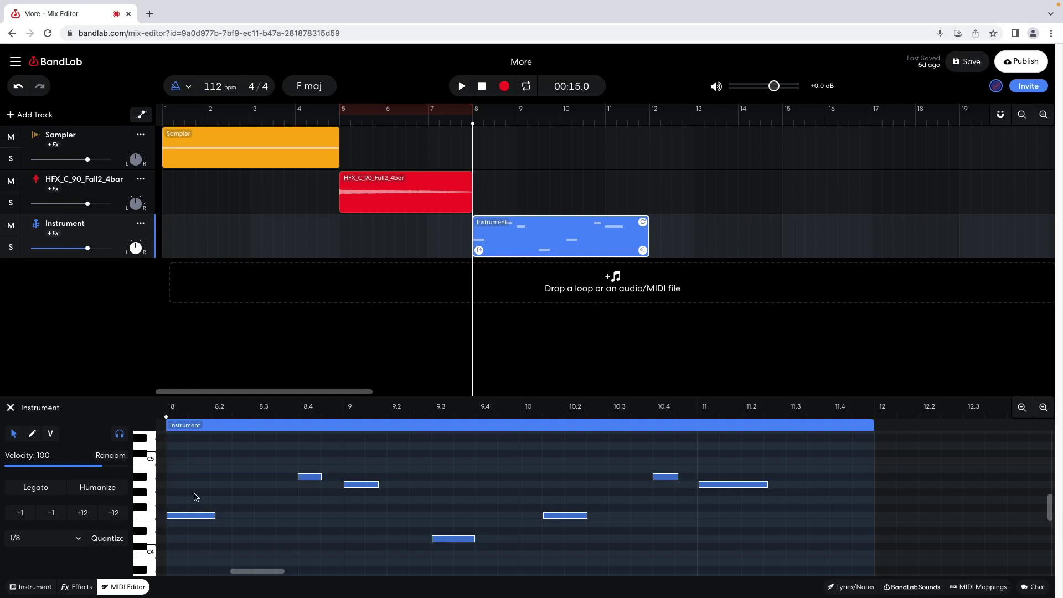
{"action": "left_click", "coordinate": [504, 471]}
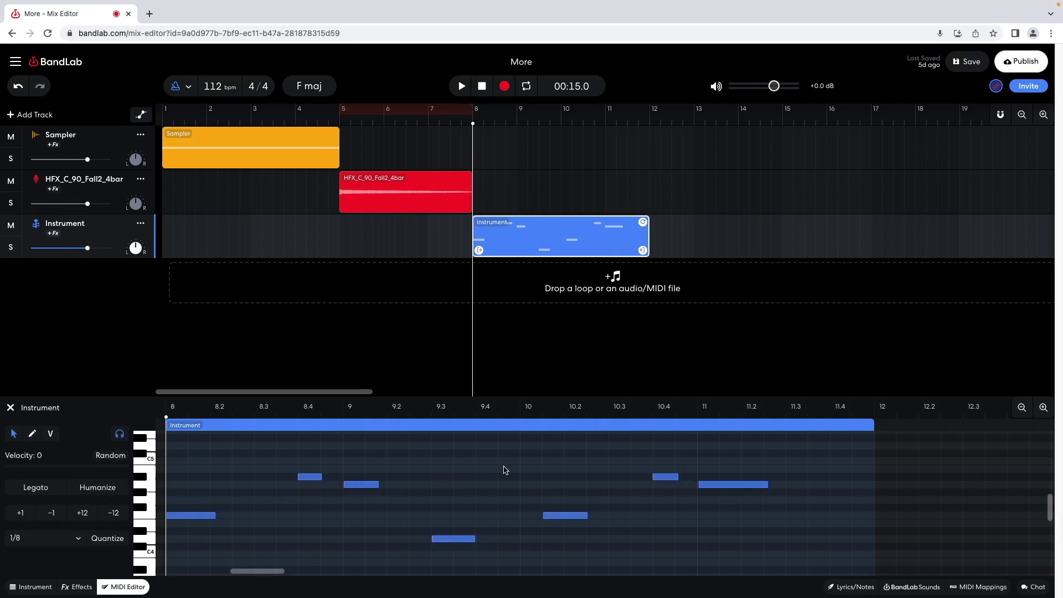
Apply Legato to the last A4 note in bar 11 and undo it
{"action": "left_click", "coordinate": [728, 489]}
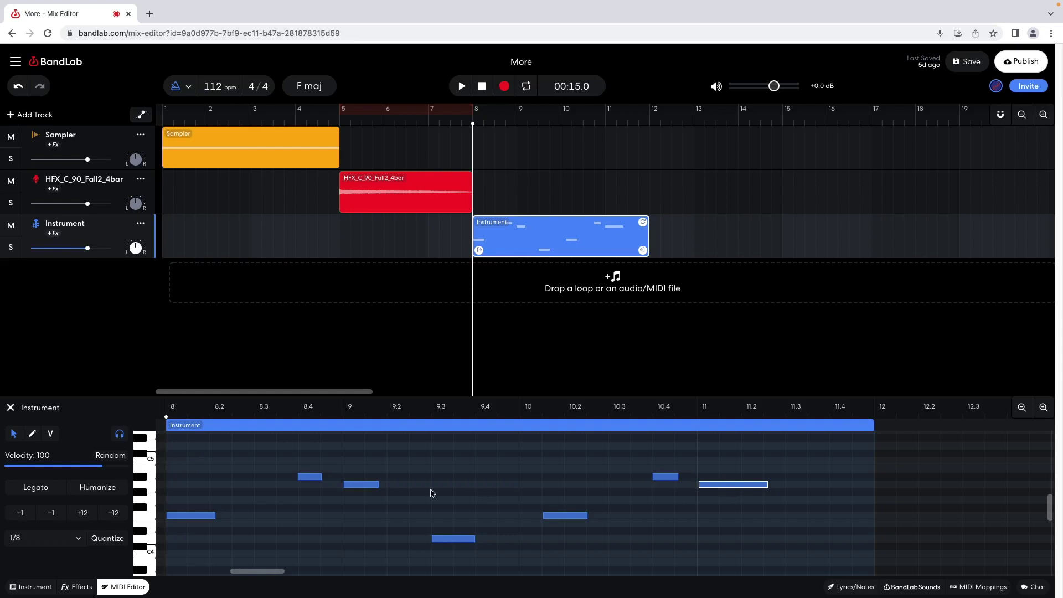
{"action": "left_click", "coordinate": [46, 489]}
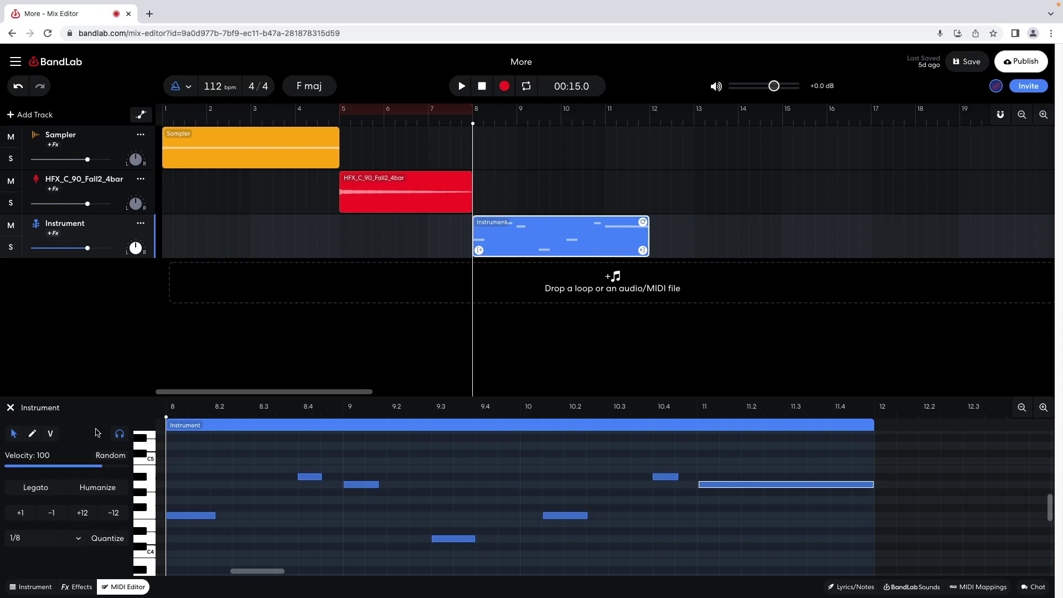
{"action": "left_click", "coordinate": [19, 87]}
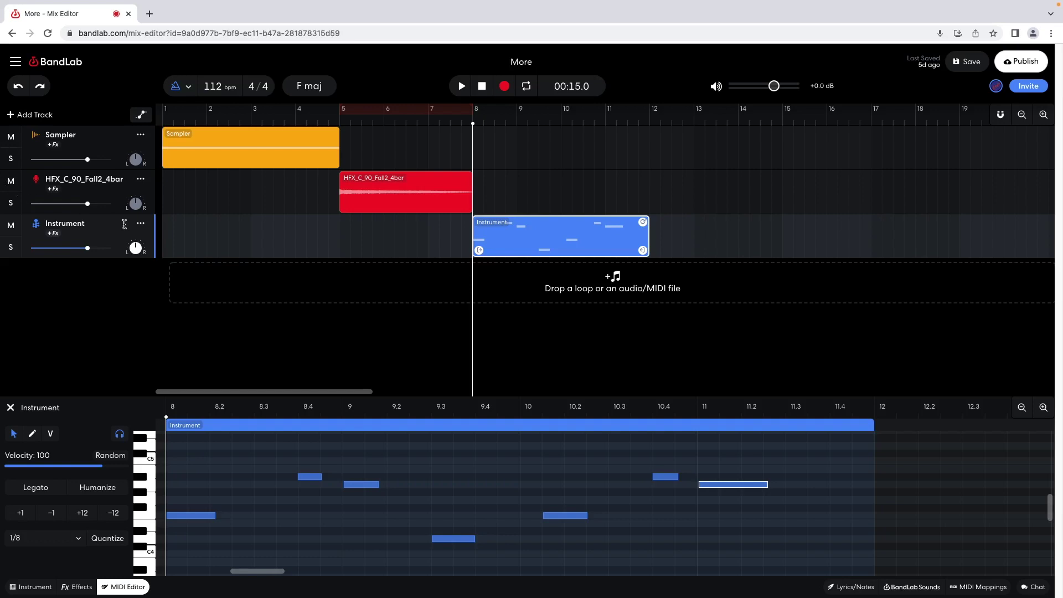
Lower the D4 note's velocity to 52, audition it, and raise the velocity back to 100
{"action": "left_click", "coordinate": [451, 540]}
{"action": "left_click", "coordinate": [56, 467]}
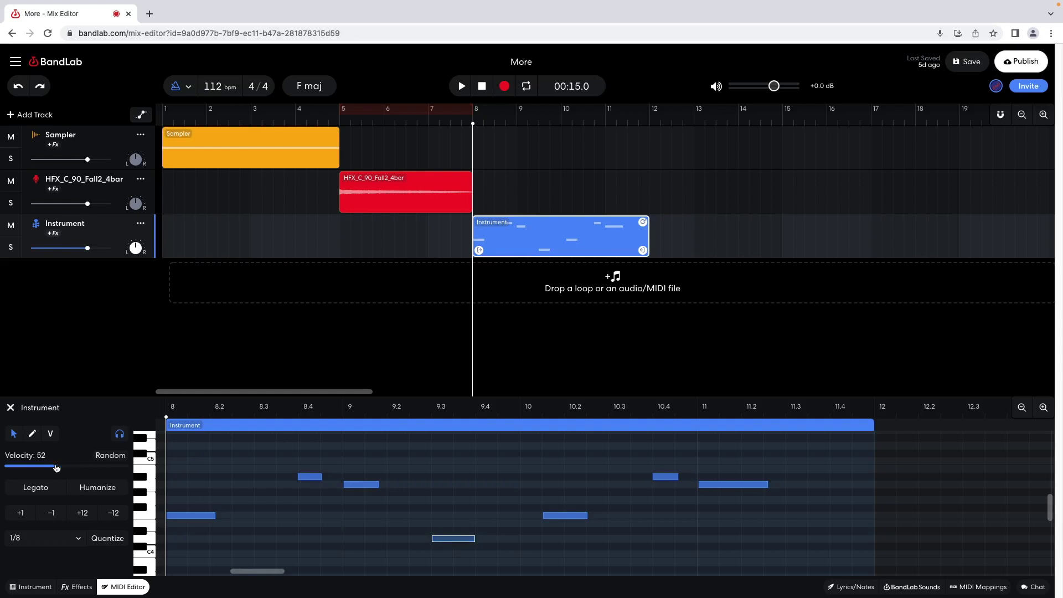
{"action": "left_click", "coordinate": [452, 540]}
{"action": "left_click", "coordinate": [80, 470]}
{"action": "left_click_drag", "start_coordinate": [84, 470], "coordinate": [92, 472]}
{"action": "left_click", "coordinate": [447, 538]}
{"action": "left_click_drag", "start_coordinate": [92, 470], "coordinate": [97, 470]}
{"action": "left_click_drag", "start_coordinate": [103, 469], "coordinate": [103, 469]}
{"action": "left_click", "coordinate": [444, 539]}
Transpose all notes up one semitone and back down, and up 12 semitones and back down
{"action": "left_click_drag", "start_coordinate": [177, 445], "coordinate": [727, 559]}
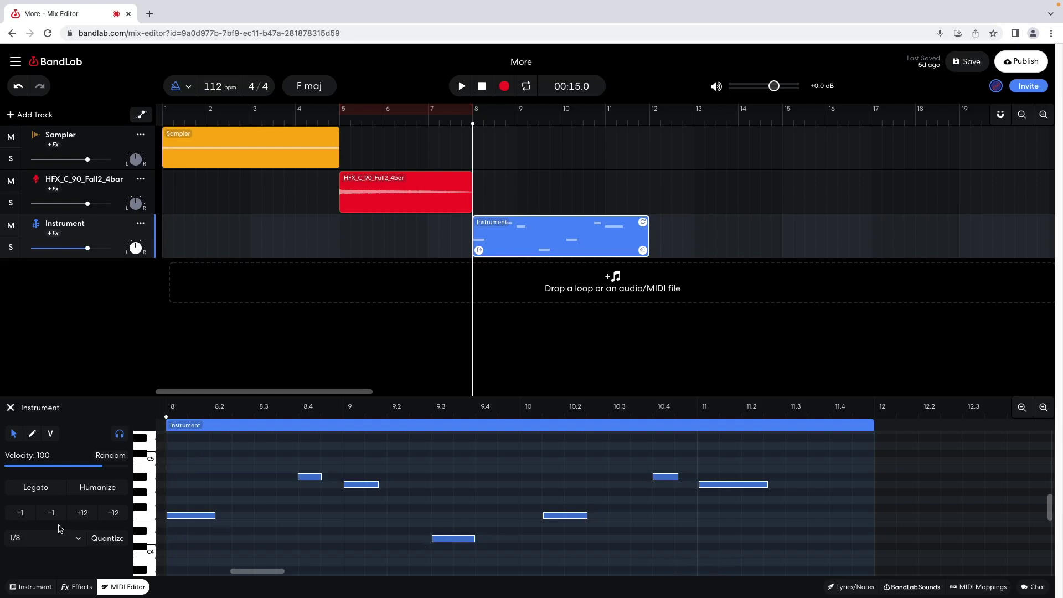
{"action": "left_click", "coordinate": [19, 515]}
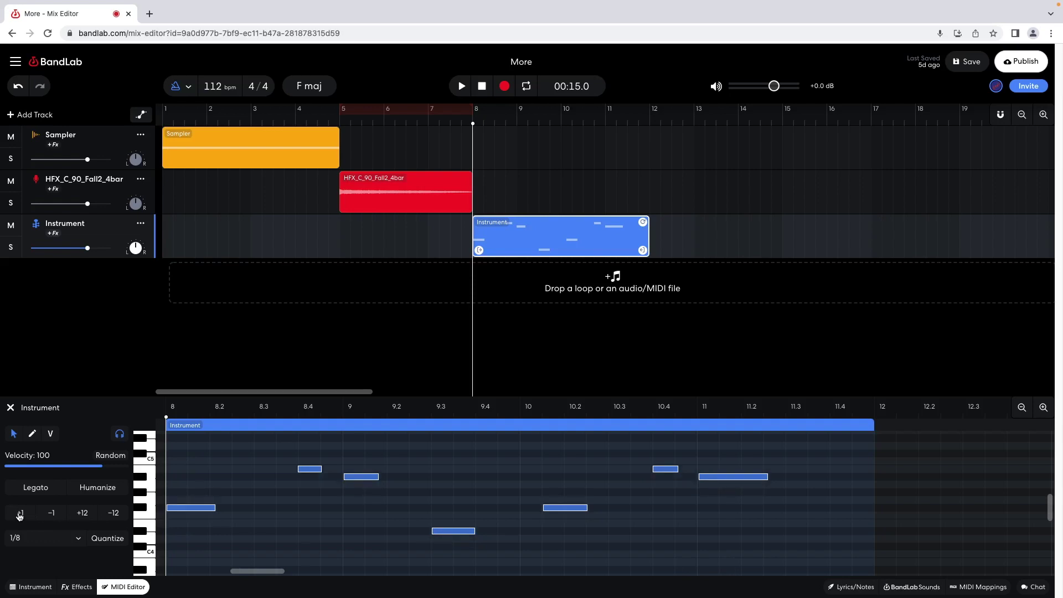
{"action": "left_click", "coordinate": [52, 515]}
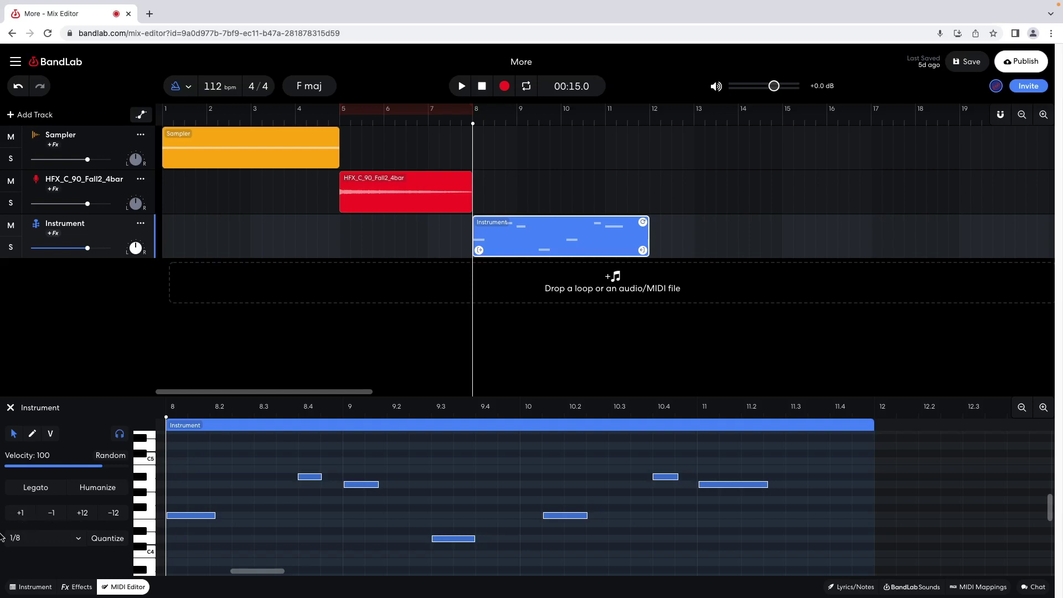
{"action": "left_click", "coordinate": [80, 514]}
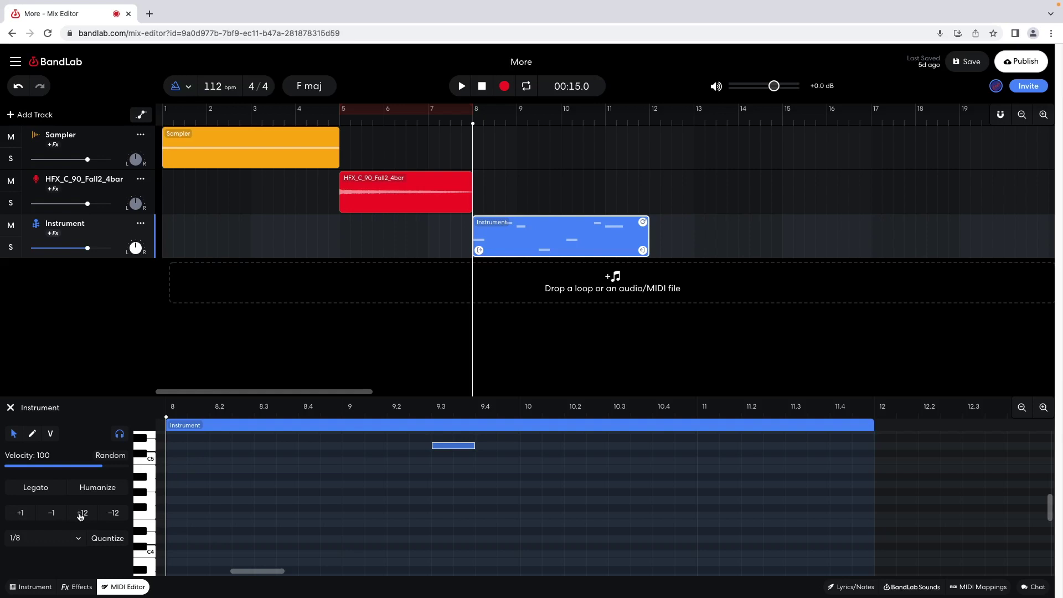
{"action": "left_click", "coordinate": [110, 514]}
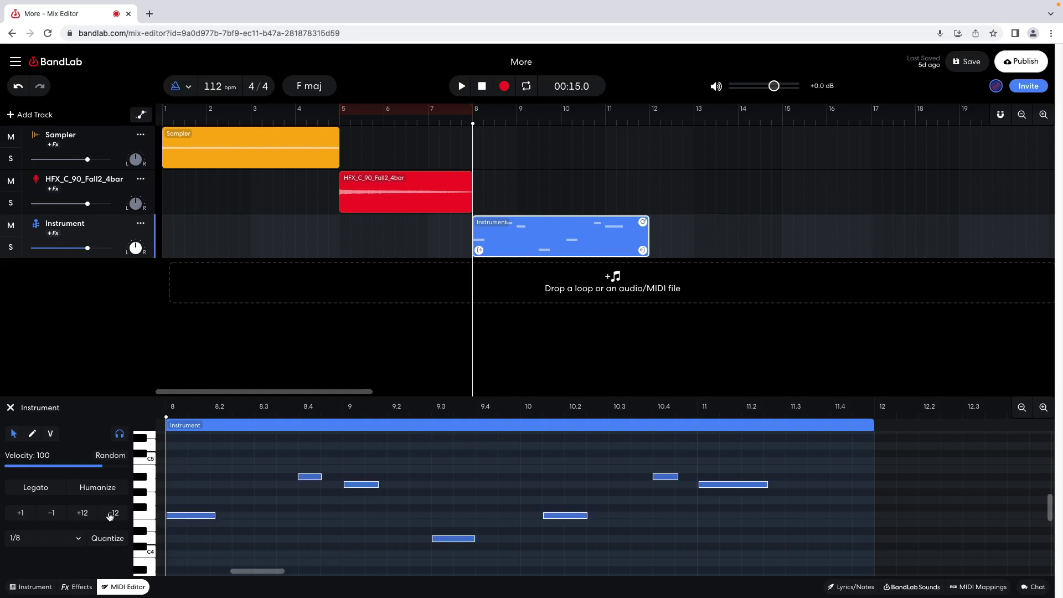
Shift the notes after the opening F4 about half a beat earlier, checking the timing against playback from bar 8
{"action": "left_click", "coordinate": [475, 109]}
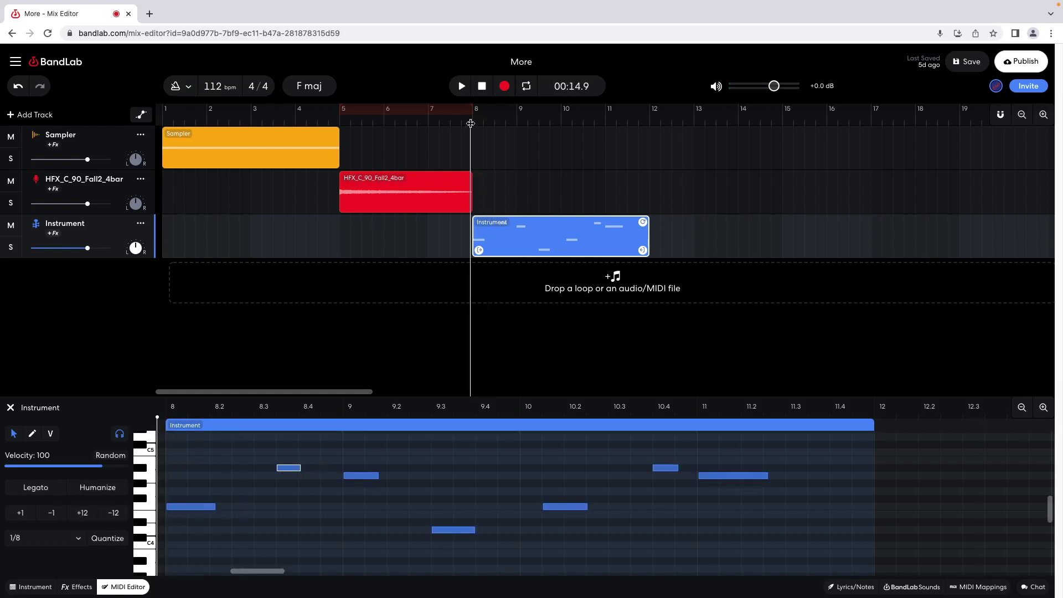
{"action": "left_click", "coordinate": [462, 85]}
{"action": "left_click_drag", "start_coordinate": [370, 475], "coordinate": [348, 475]}
{"action": "left_click", "coordinate": [475, 112]}
{"action": "left_click_drag", "start_coordinate": [475, 120], "coordinate": [564, 118]}
{"action": "left_click_drag", "start_coordinate": [565, 507], "coordinate": [542, 506]}
{"action": "left_click_drag", "start_coordinate": [665, 471], "coordinate": [643, 470]}
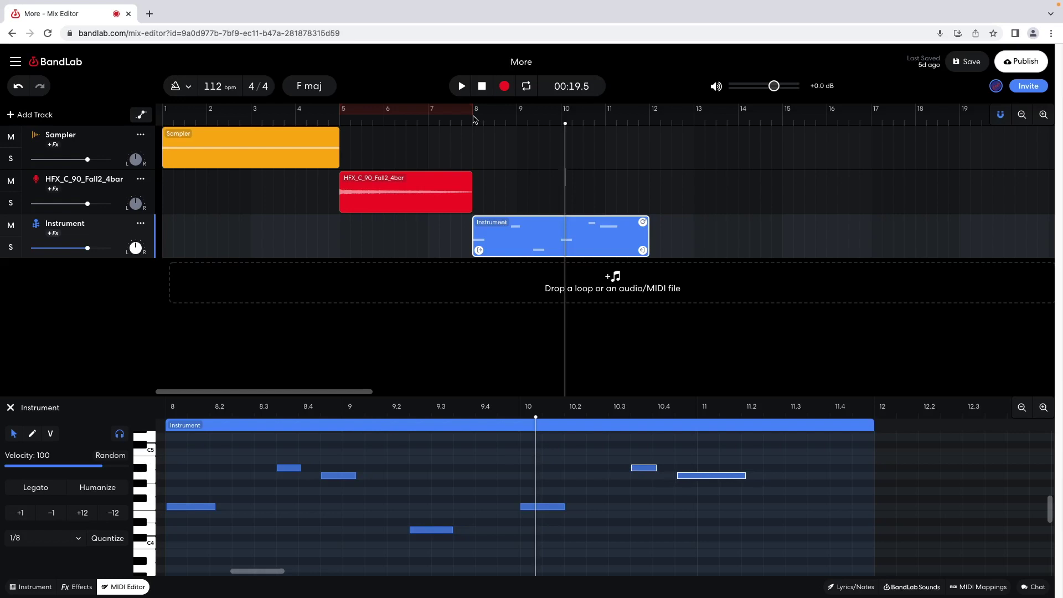
Play back the melody and move the second F4 another half beat earlier, to just before bar 10
{"action": "left_click", "coordinate": [462, 86]}
{"action": "left_click", "coordinate": [482, 86]}
{"action": "left_click", "coordinate": [530, 507]}
{"action": "left_click_drag", "start_coordinate": [530, 507], "coordinate": [507, 507]}
Play the edited violin melody from bar 8 through its end and return the playhead to the project start
{"action": "left_click", "coordinate": [462, 86]}
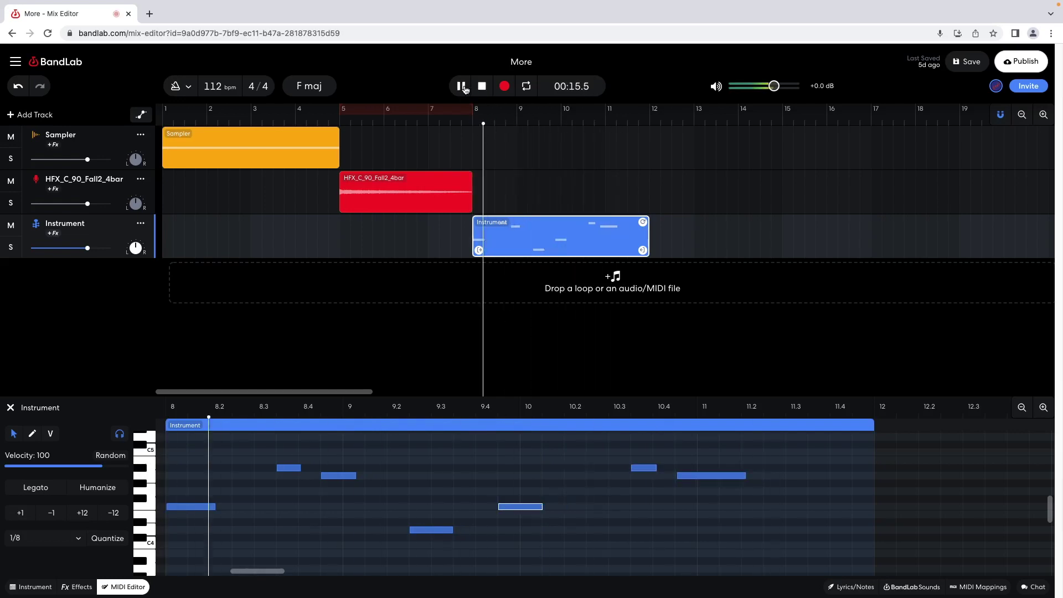
{"action": "left_click", "coordinate": [481, 86]}
{"action": "left_click", "coordinate": [481, 87]}
{"action": "left_click", "coordinate": [461, 87]}
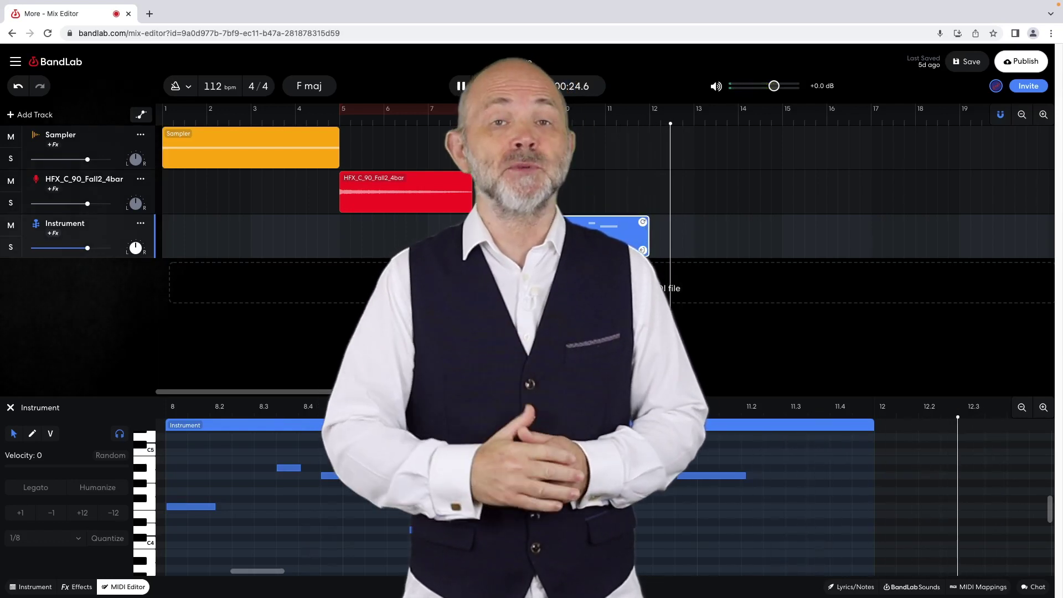
{"action": "left_click", "coordinate": [480, 87]}
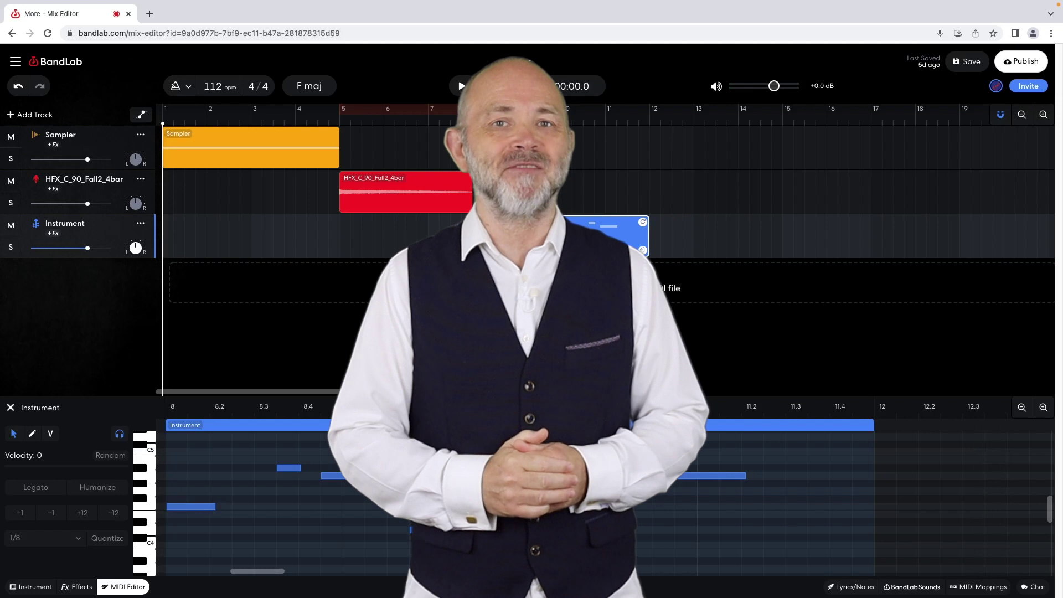